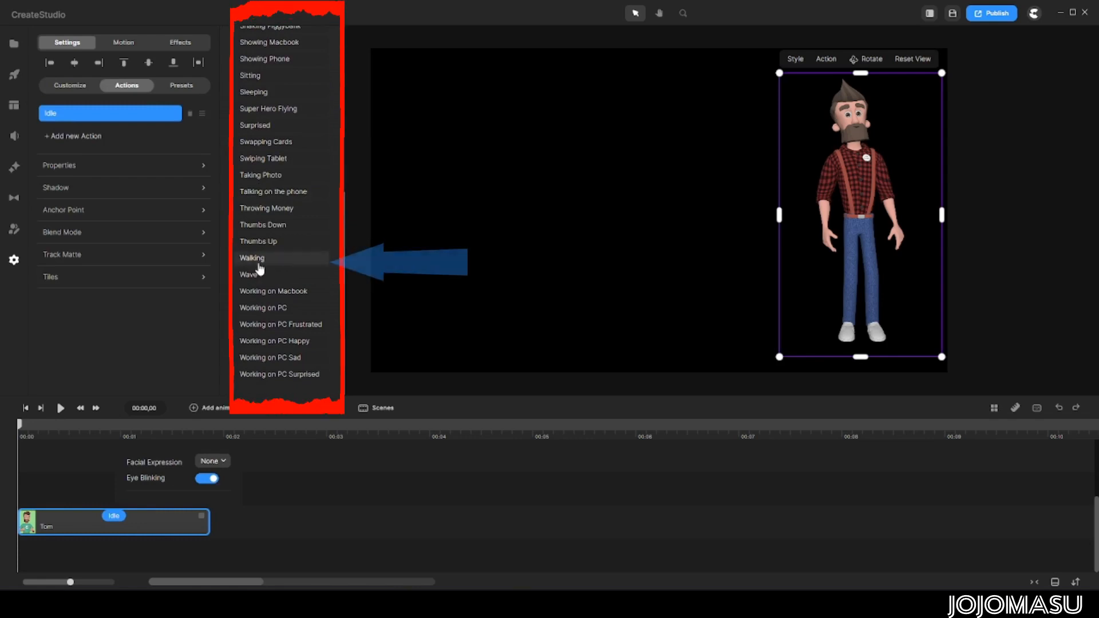
- Change the character's action from Idle to Walking
{"action": "left_click", "coordinate": [259, 260]}
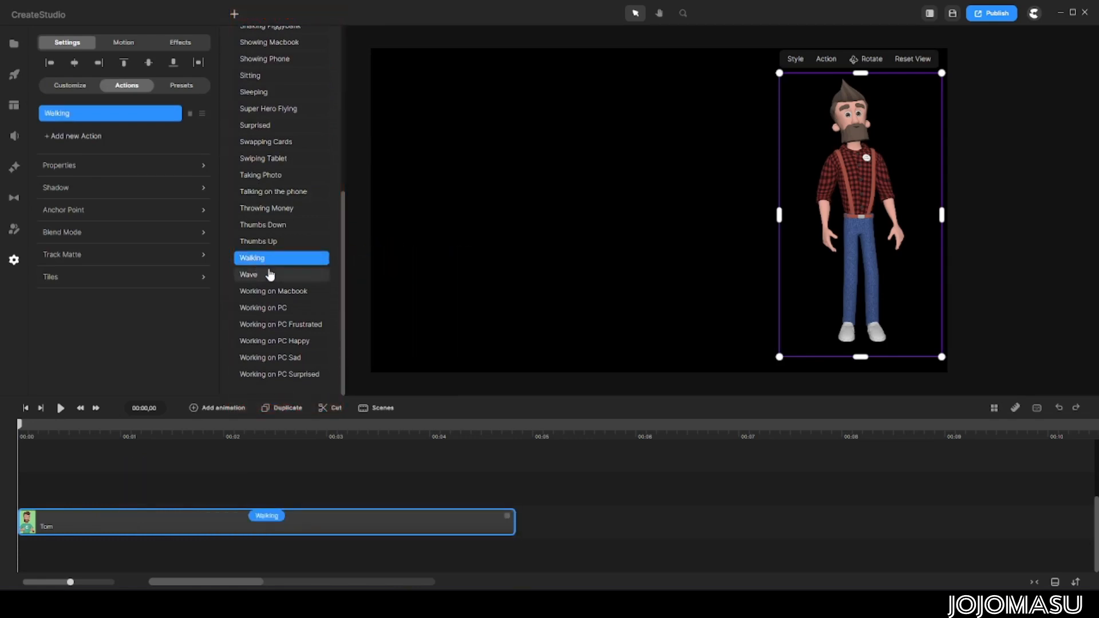
{"action": "left_click", "coordinate": [267, 496]}
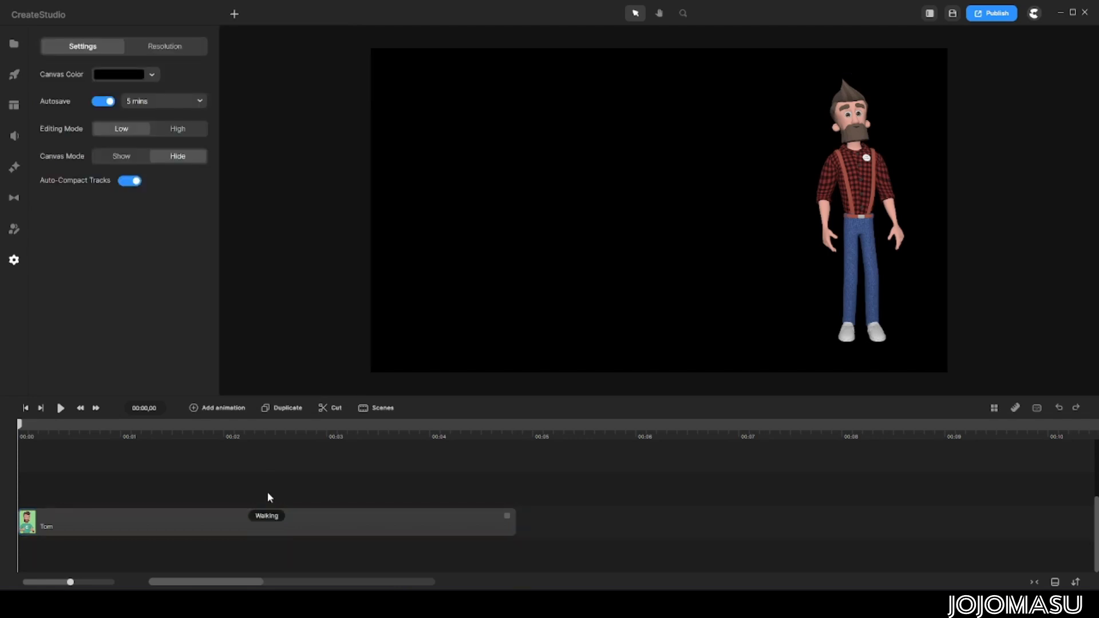
- Add a Position animation to the walking character's clip with Linear In & Out easing
{"action": "left_click", "coordinate": [367, 525]}
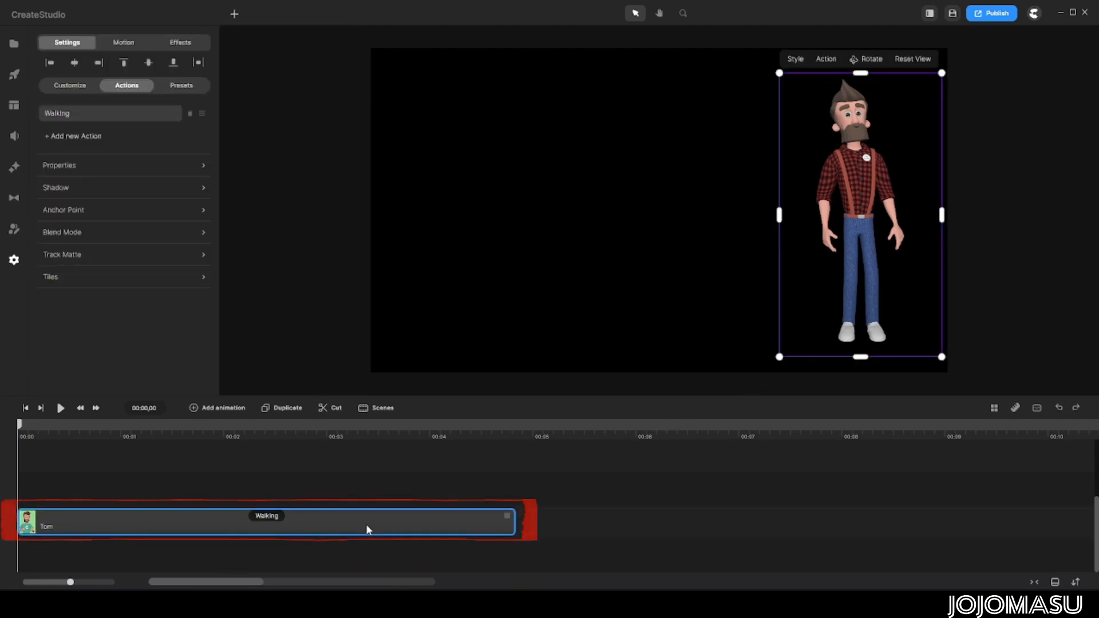
{"action": "left_click", "coordinate": [213, 408]}
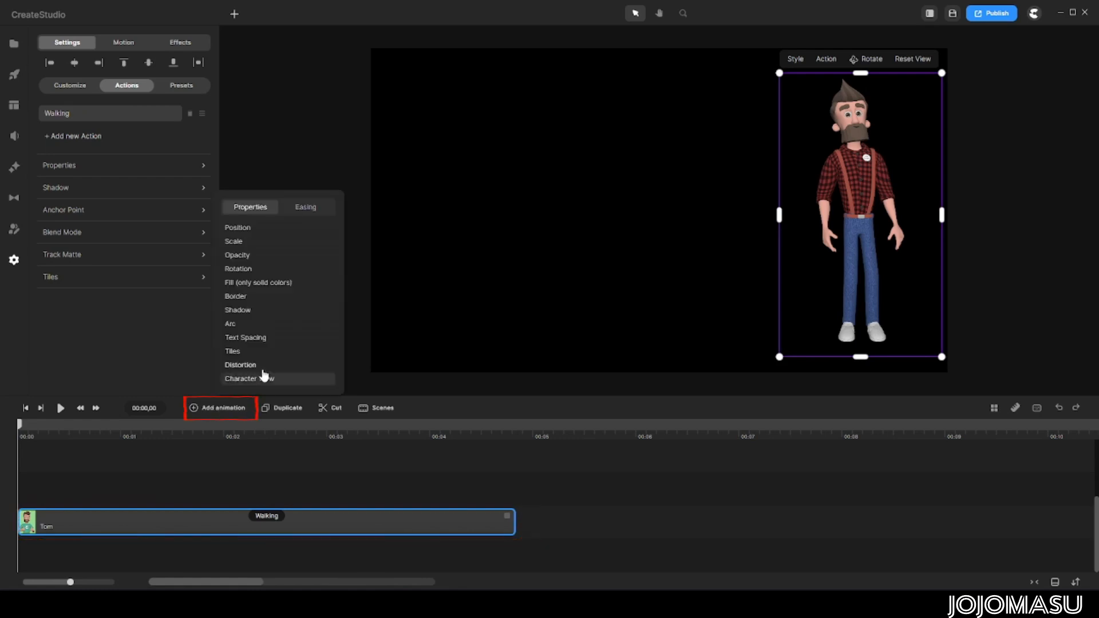
{"action": "left_click", "coordinate": [238, 229]}
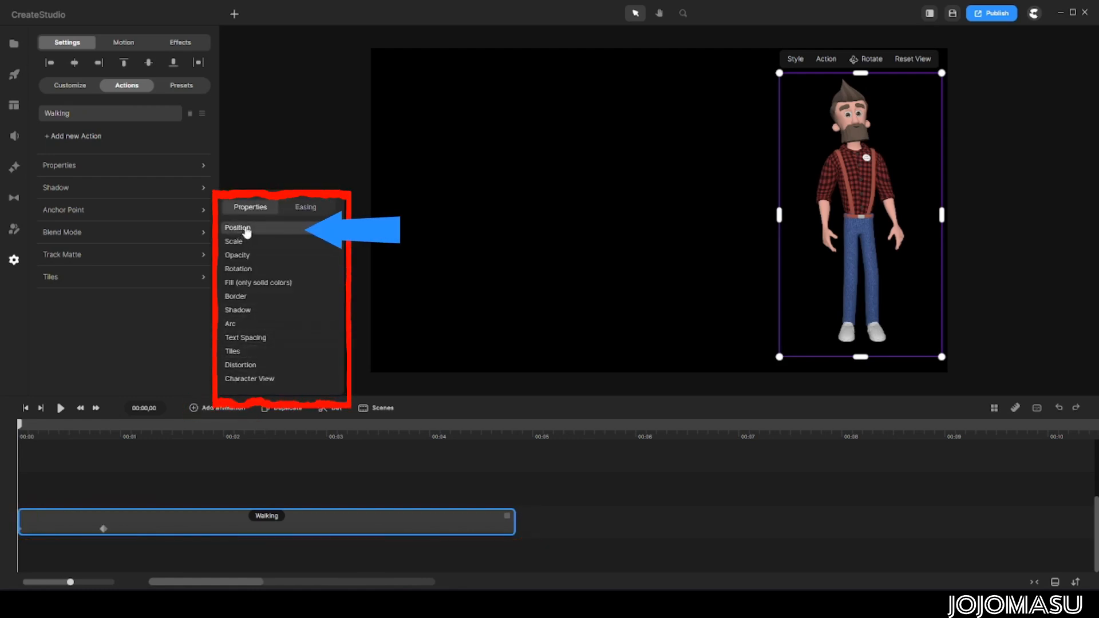
{"action": "left_click", "coordinate": [307, 207]}
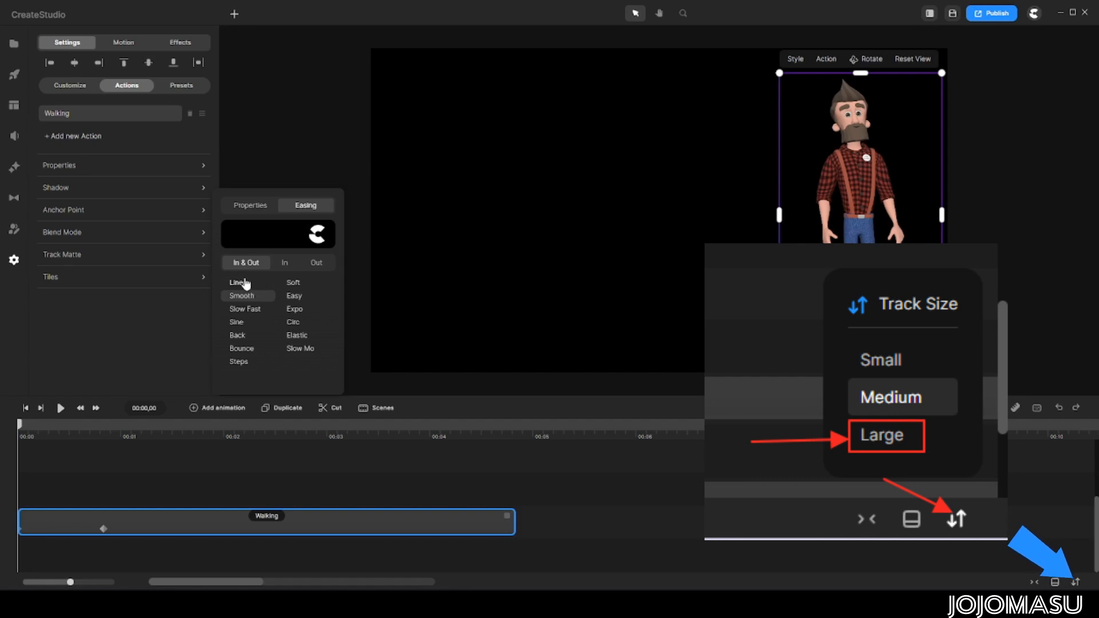
{"action": "left_click", "coordinate": [245, 282]}
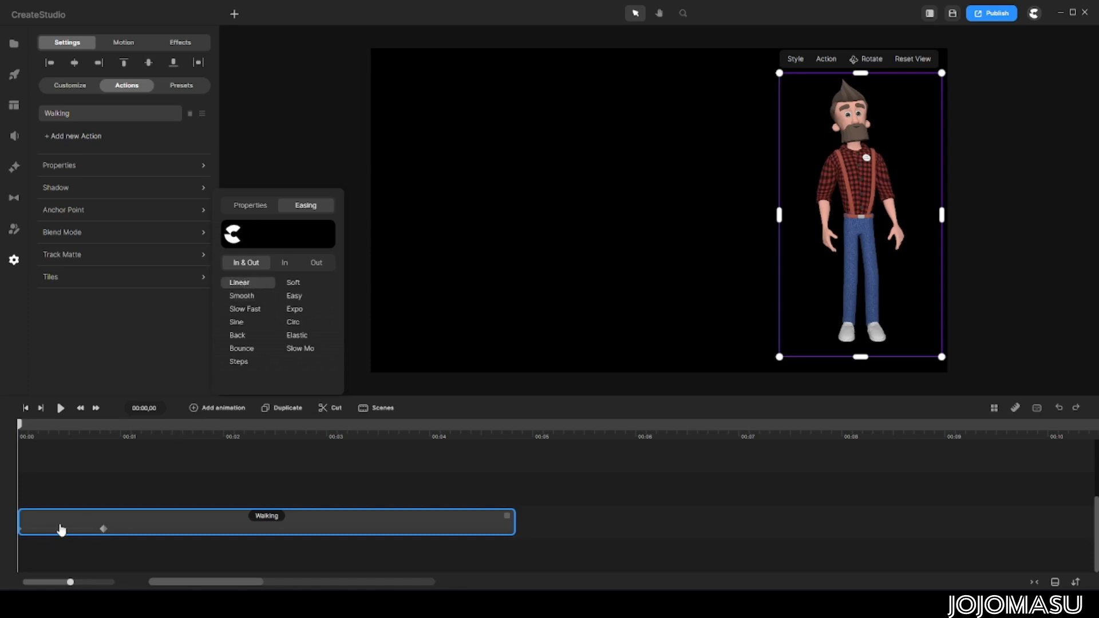
- Spread the Position keyframes to 00:00,07 and 00:04,02, and place the character at the canvas's left side on the end keyframe
{"action": "left_click_drag", "start_coordinate": [64, 532], "coordinate": [90, 533]}
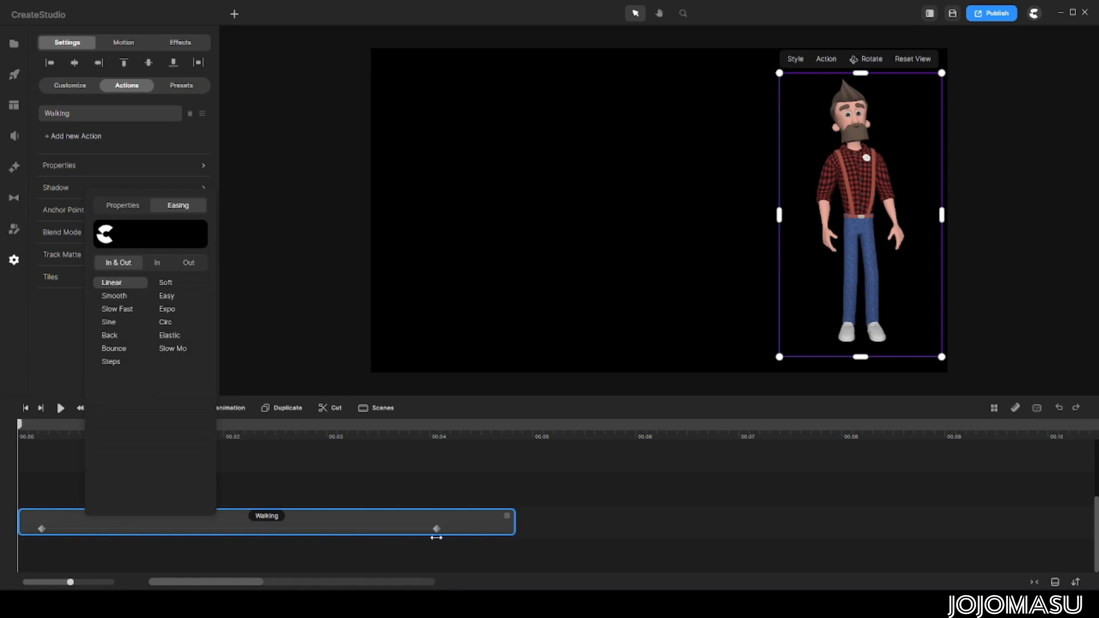
{"action": "left_click", "coordinate": [475, 317]}
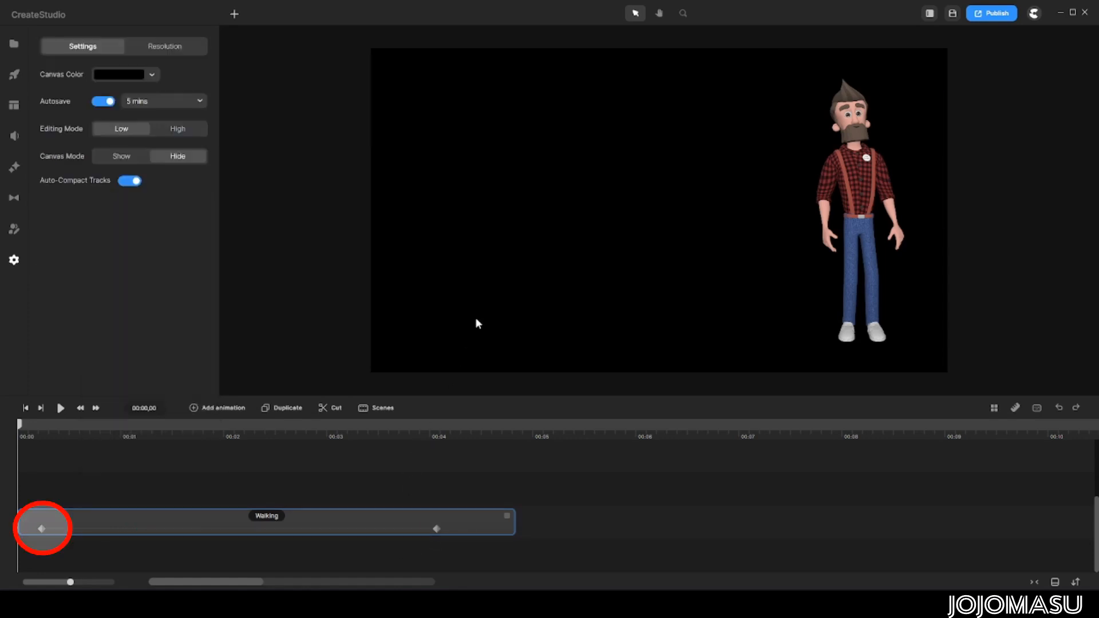
{"action": "left_click", "coordinate": [41, 530]}
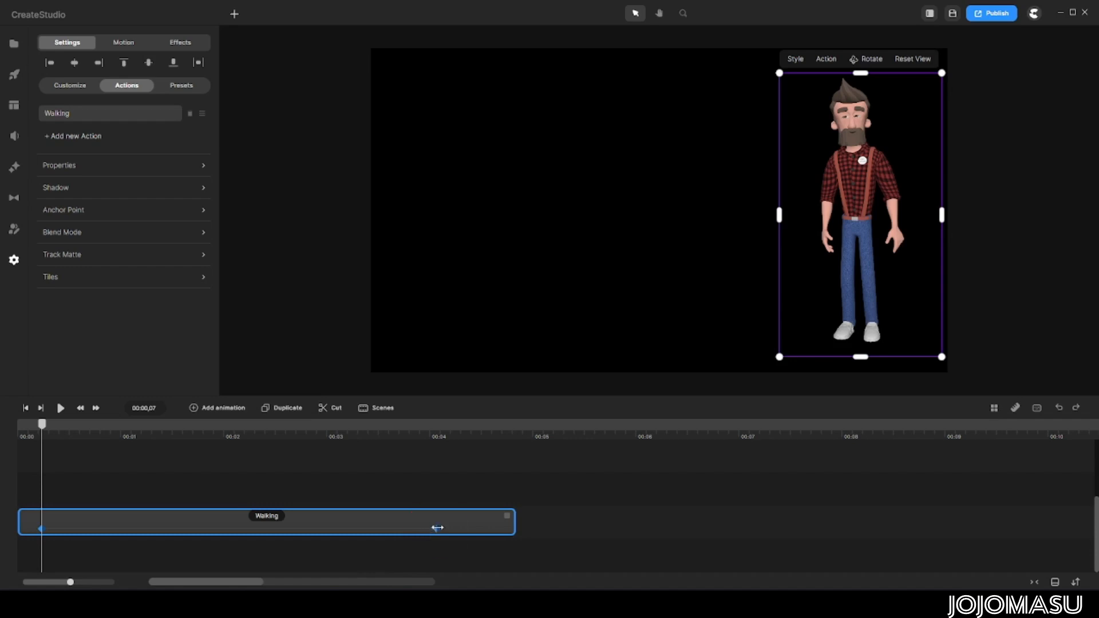
{"action": "left_click", "coordinate": [435, 527]}
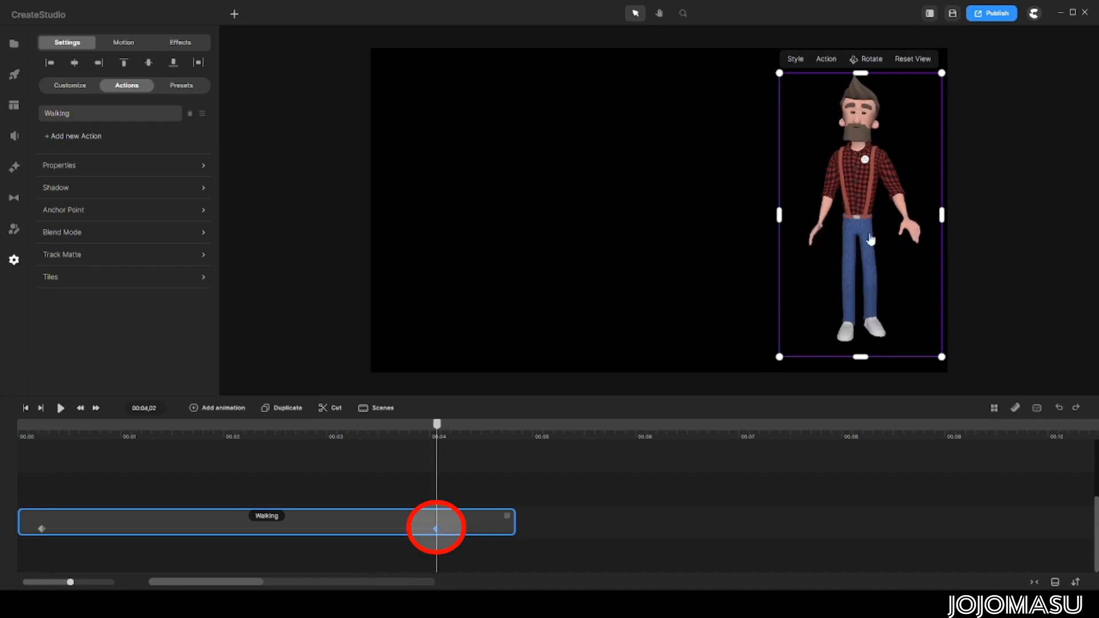
{"action": "left_click_drag", "start_coordinate": [870, 239], "coordinate": [456, 233]}
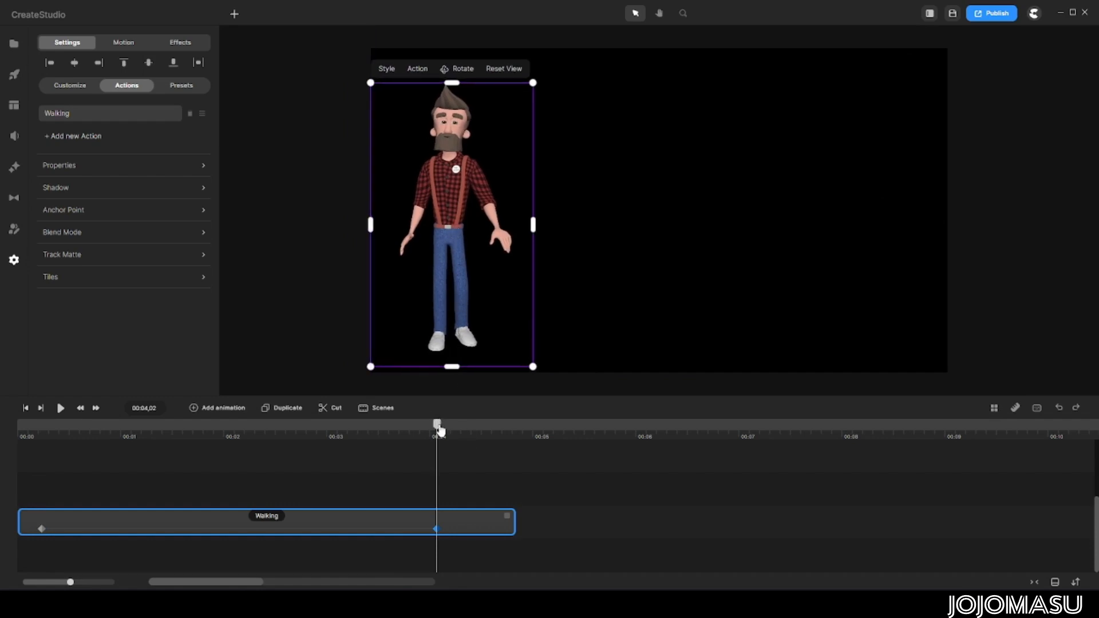
- Play the character's walk from the start of the timeline
{"action": "left_click_drag", "start_coordinate": [440, 429], "coordinate": [18, 430]}
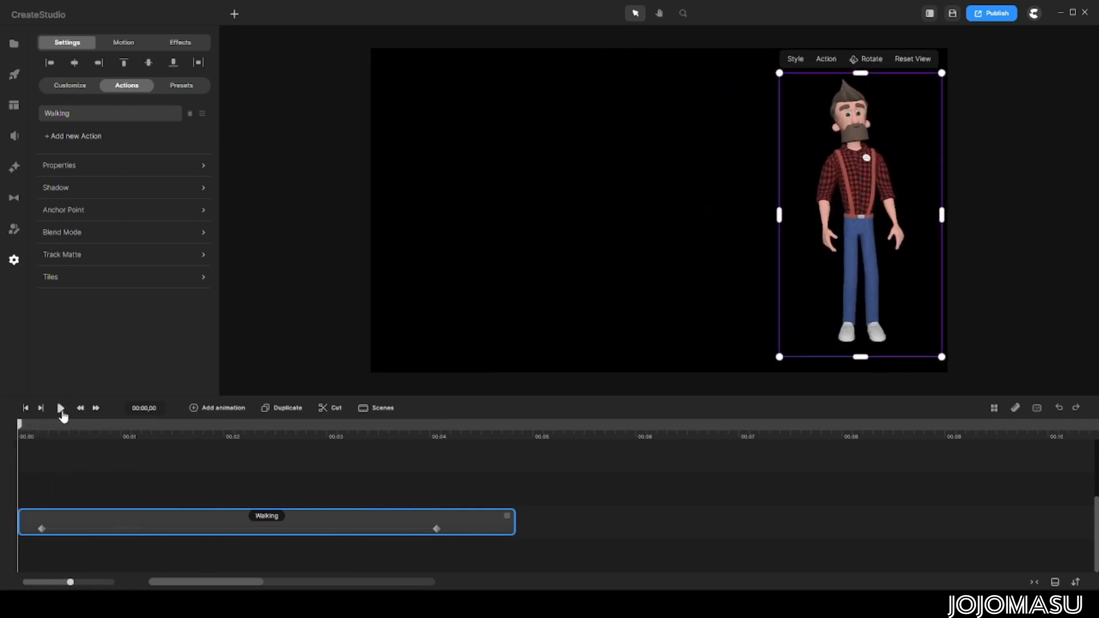
{"action": "left_click", "coordinate": [61, 410]}
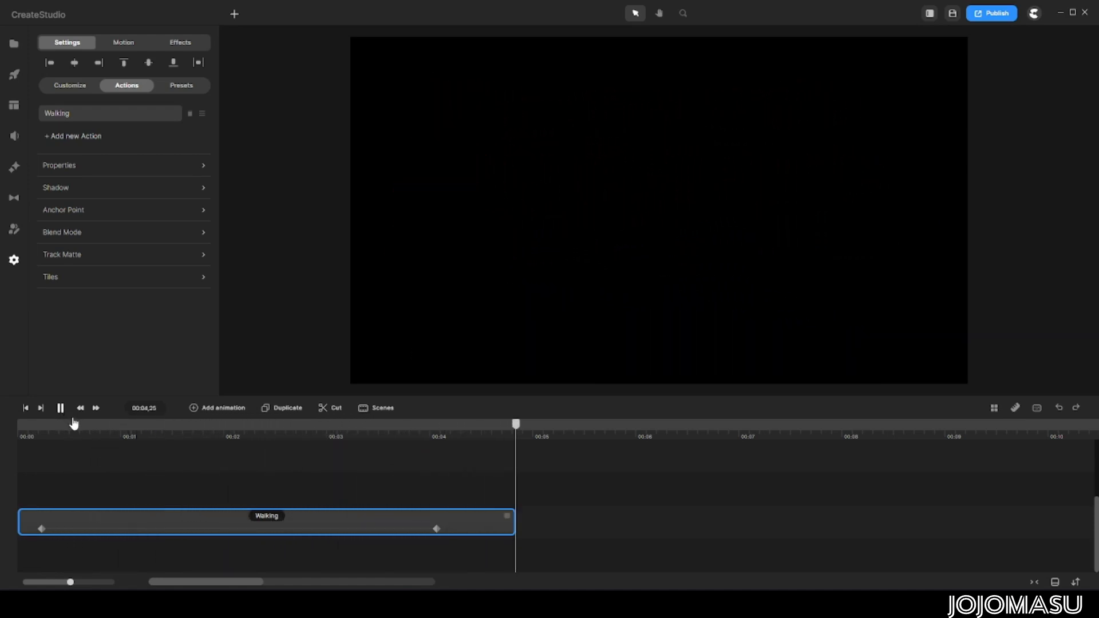
- Move the first Position keyframe to the clip's start and the end keyframe past the 4-second mark, and replay the walk
{"action": "left_click_drag", "start_coordinate": [120, 532], "coordinate": [105, 532]}
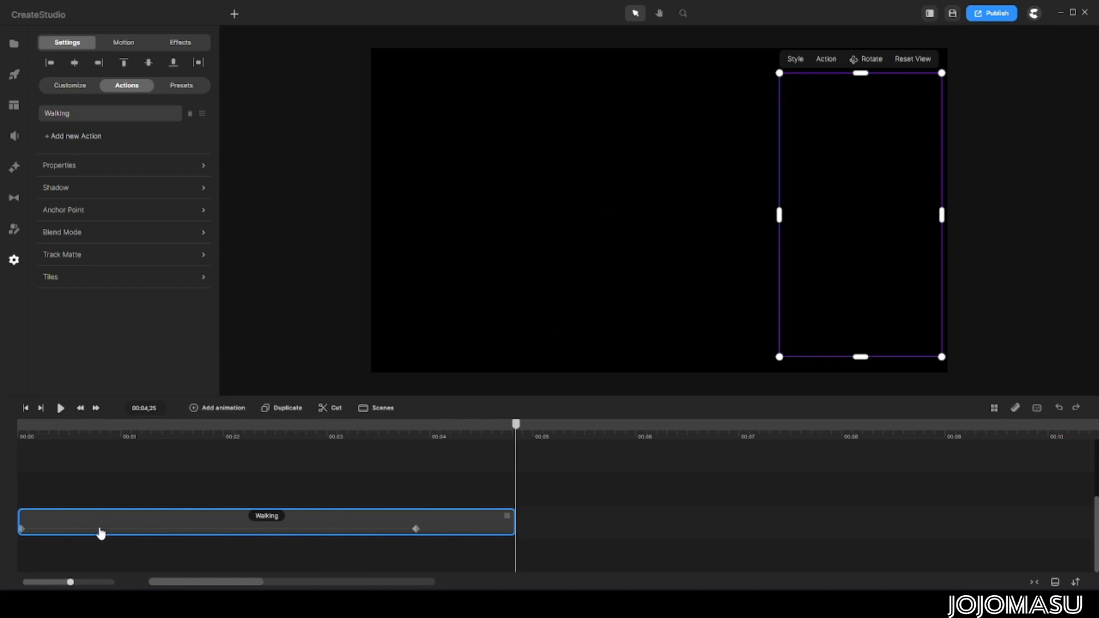
{"action": "left_click", "coordinate": [101, 533]}
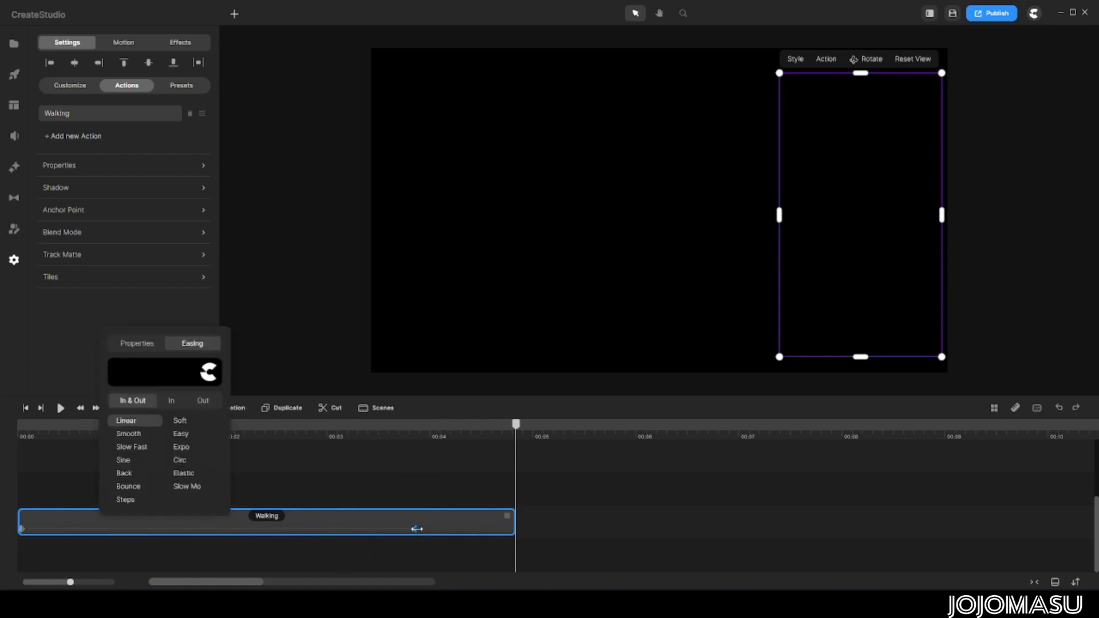
{"action": "left_click", "coordinate": [462, 529]}
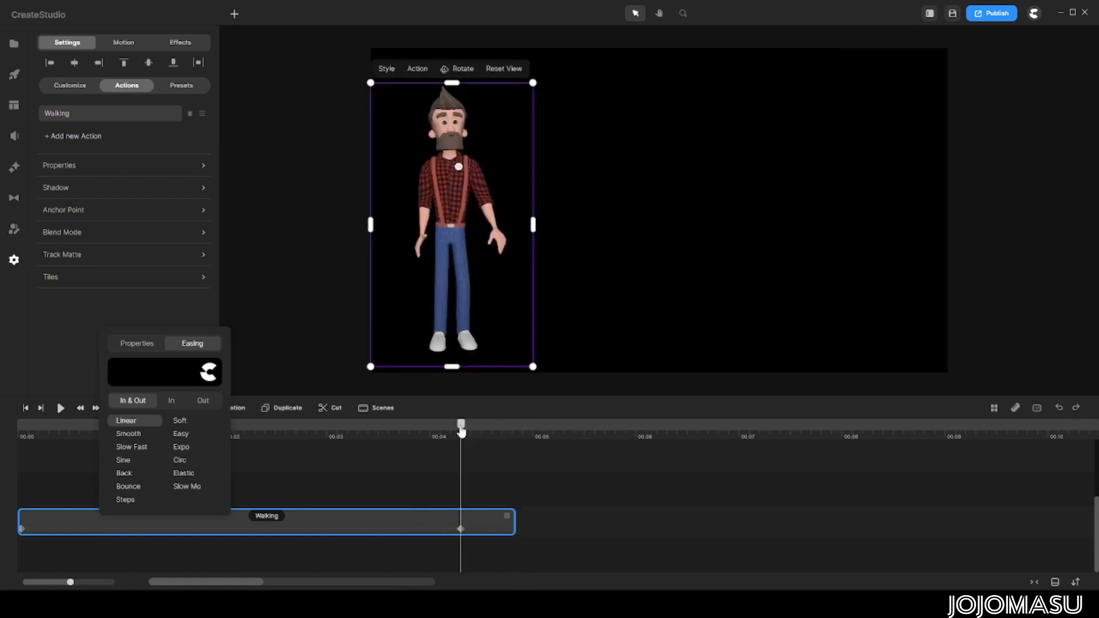
{"action": "left_click_drag", "start_coordinate": [461, 432], "coordinate": [13, 436]}
{"action": "left_click", "coordinate": [62, 410]}
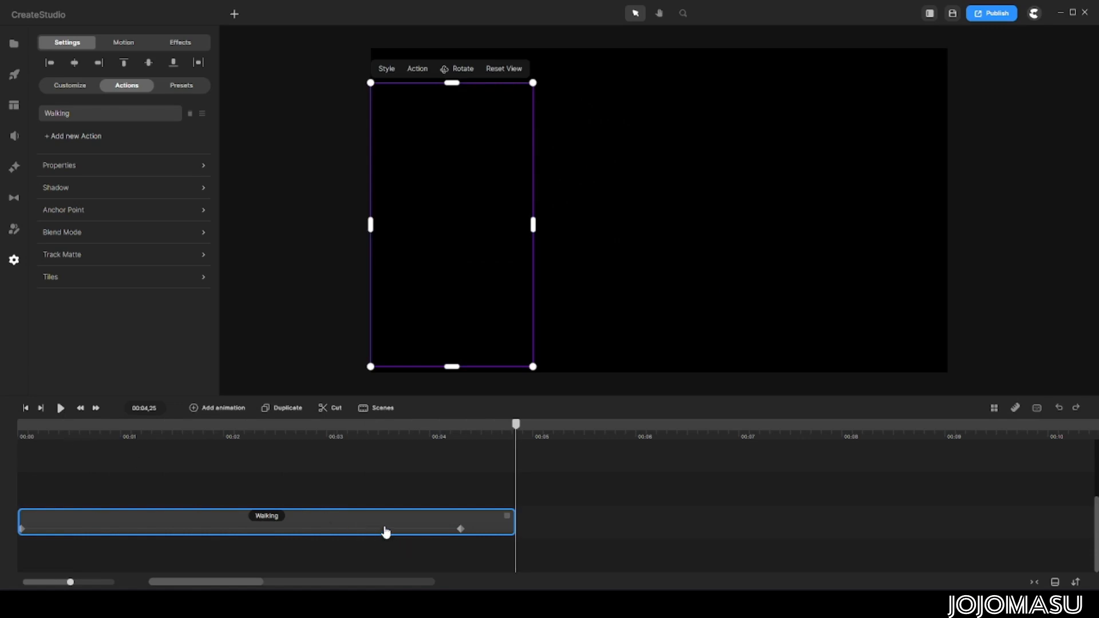
- Shift both Position keyframes later together, placing the first one at 00:00,07
{"action": "left_click_drag", "start_coordinate": [385, 532], "coordinate": [392, 532]}
{"action": "left_click", "coordinate": [421, 521]}
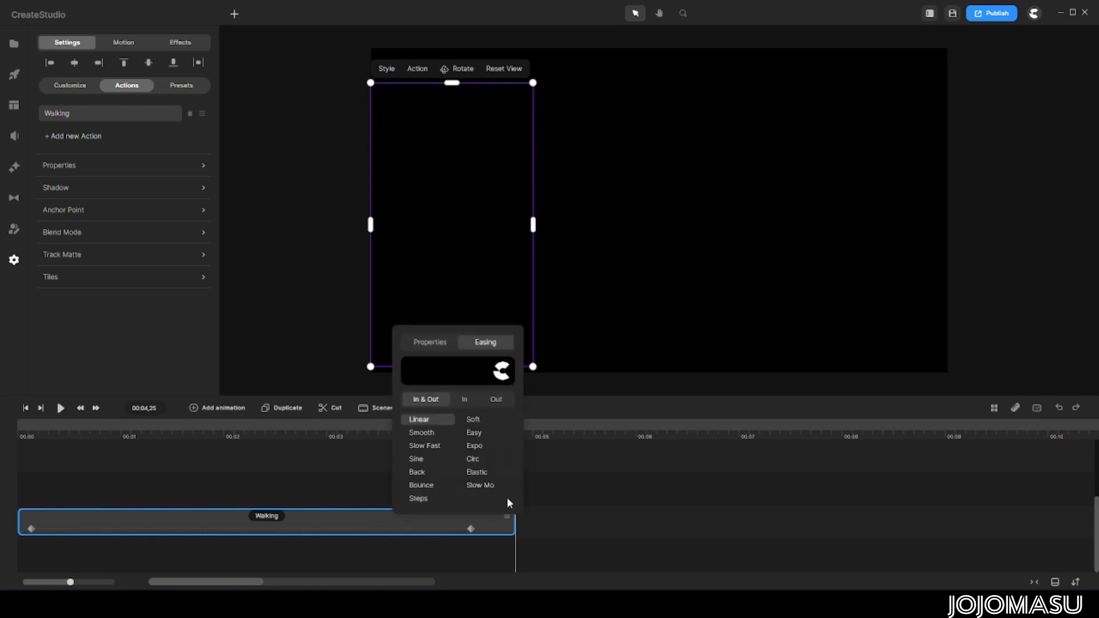
{"action": "left_click", "coordinate": [324, 482]}
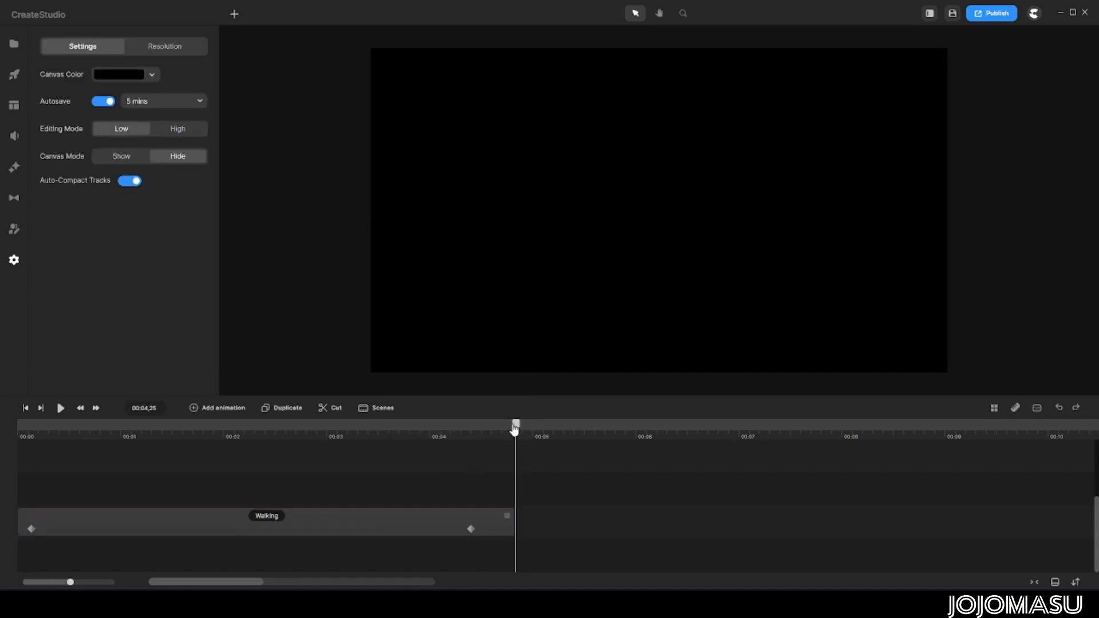
{"action": "left_click_drag", "start_coordinate": [515, 430], "coordinate": [39, 442]}
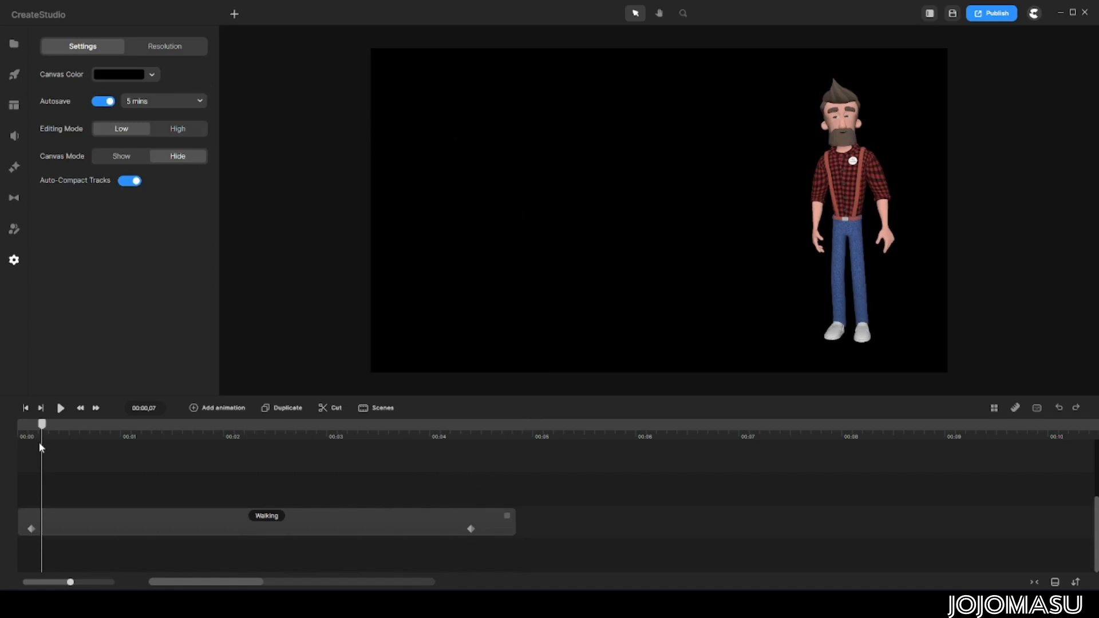
{"action": "left_click", "coordinate": [125, 531]}
{"action": "left_click_drag", "start_coordinate": [122, 528], "coordinate": [133, 530]}
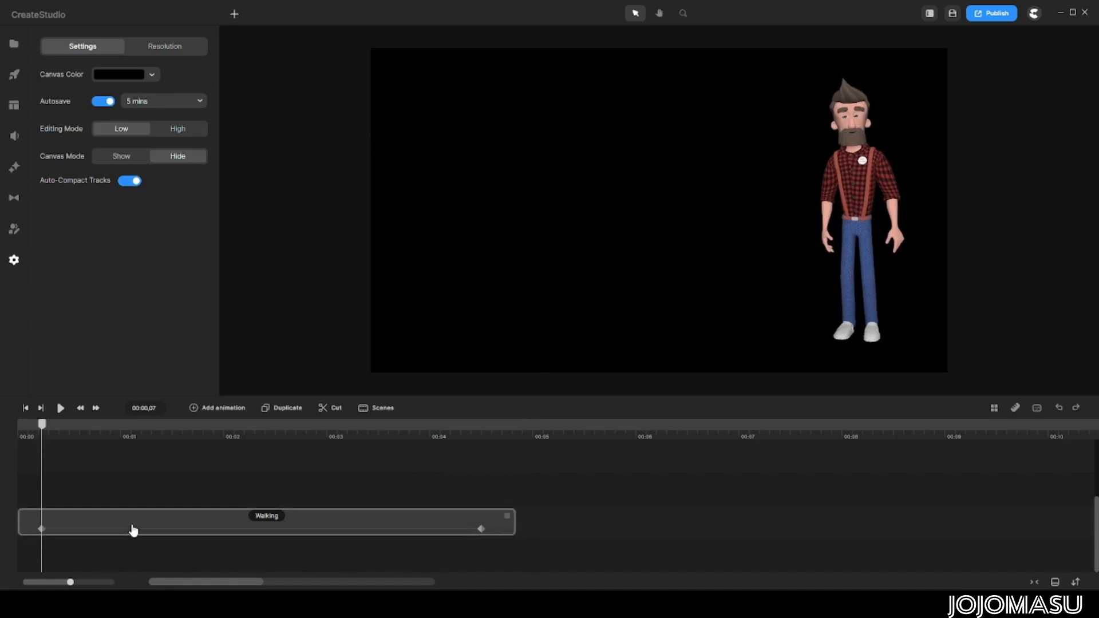
{"action": "left_click", "coordinate": [135, 530]}
- Set the Position movement to start at 00:00,28 and end at 00:03,21, matching the character's turns into and out of walking
{"action": "left_click_drag", "start_coordinate": [37, 439], "coordinate": [106, 449]}
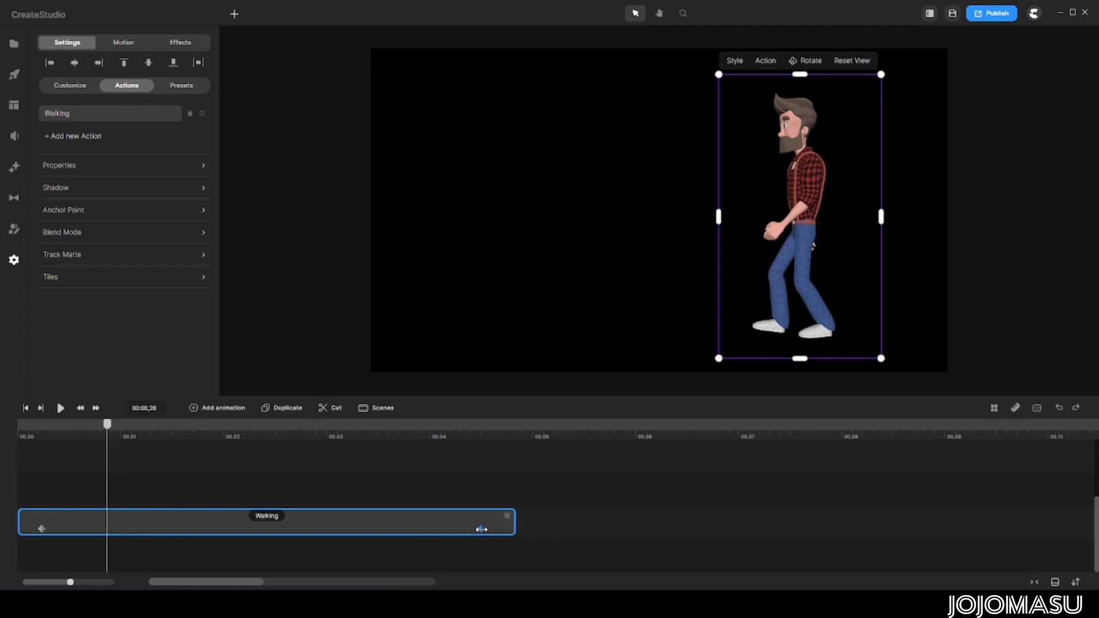
{"action": "left_click_drag", "start_coordinate": [481, 529], "coordinate": [399, 529]}
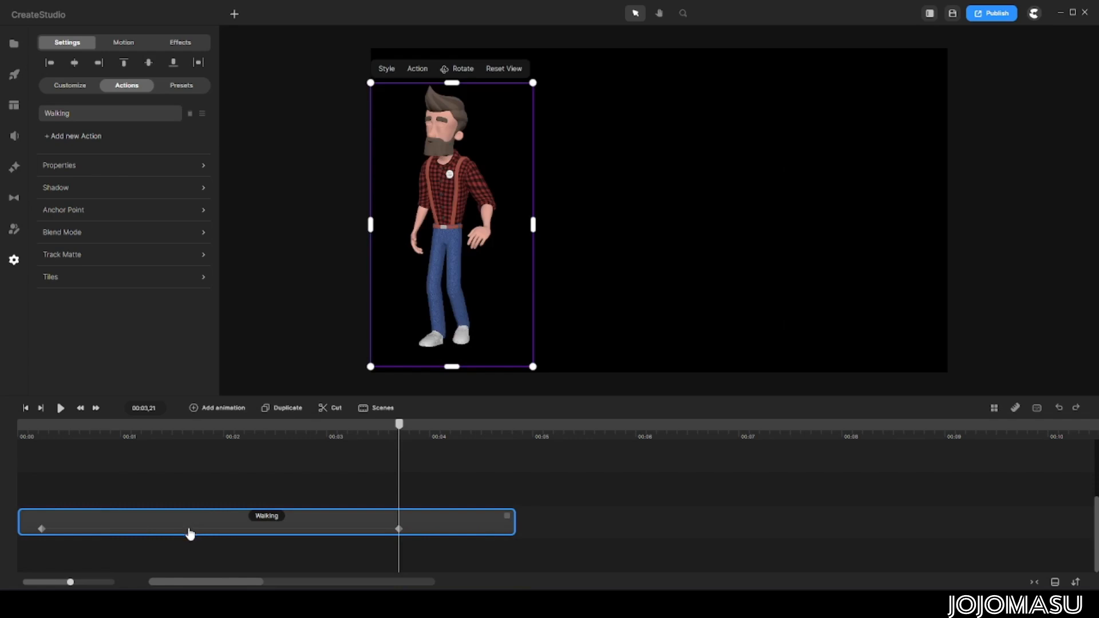
{"action": "left_click_drag", "start_coordinate": [190, 534], "coordinate": [259, 532]}
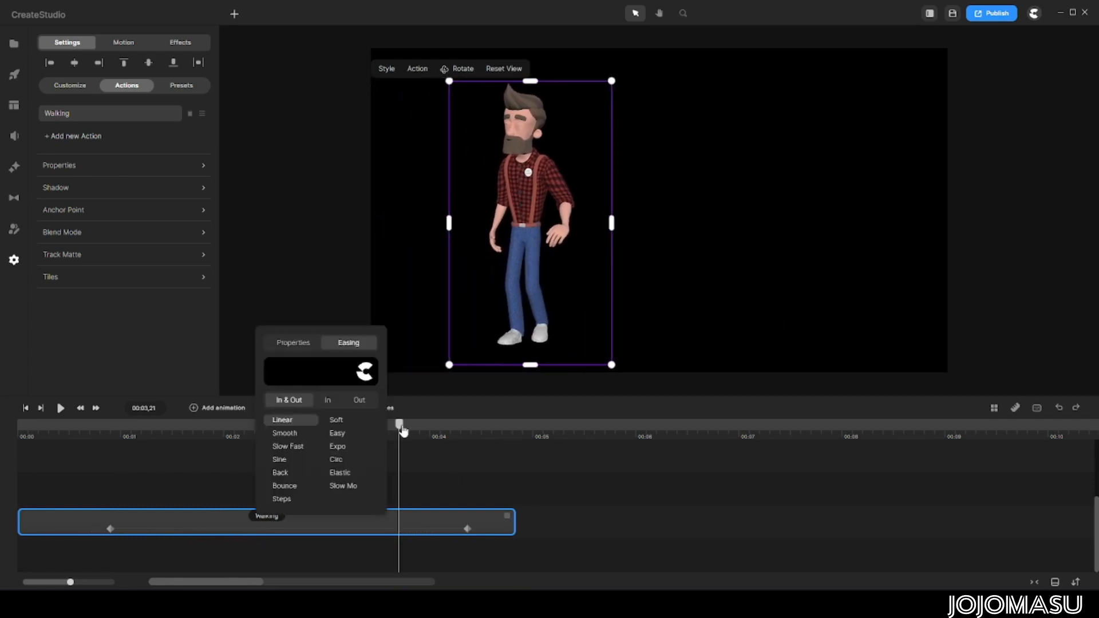
{"action": "left_click_drag", "start_coordinate": [403, 431], "coordinate": [399, 461]}
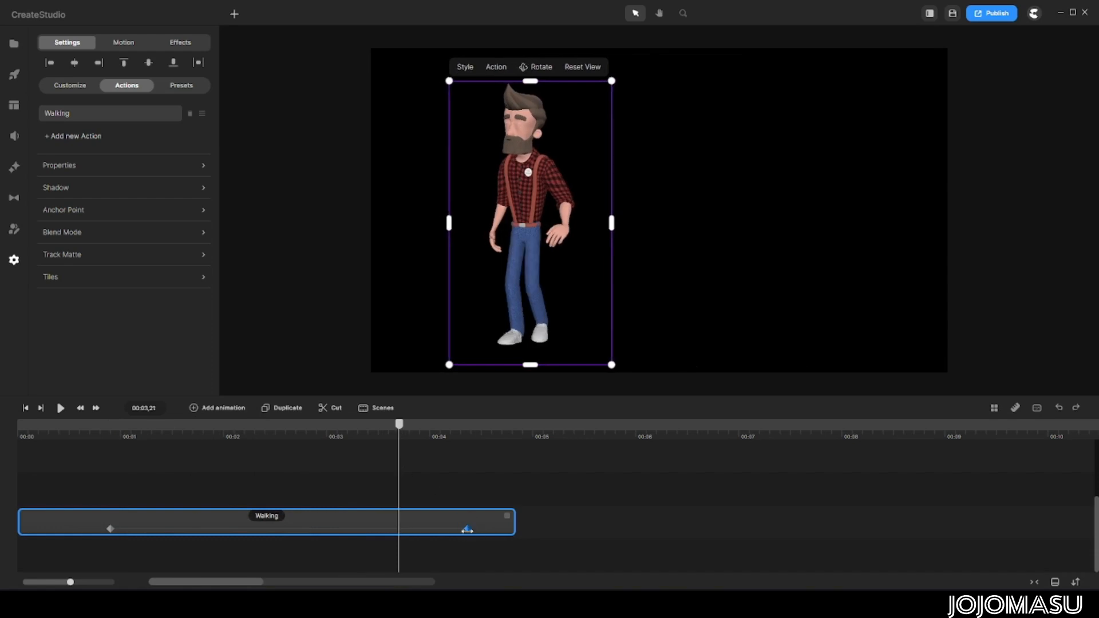
{"action": "left_click_drag", "start_coordinate": [467, 530], "coordinate": [399, 529]}
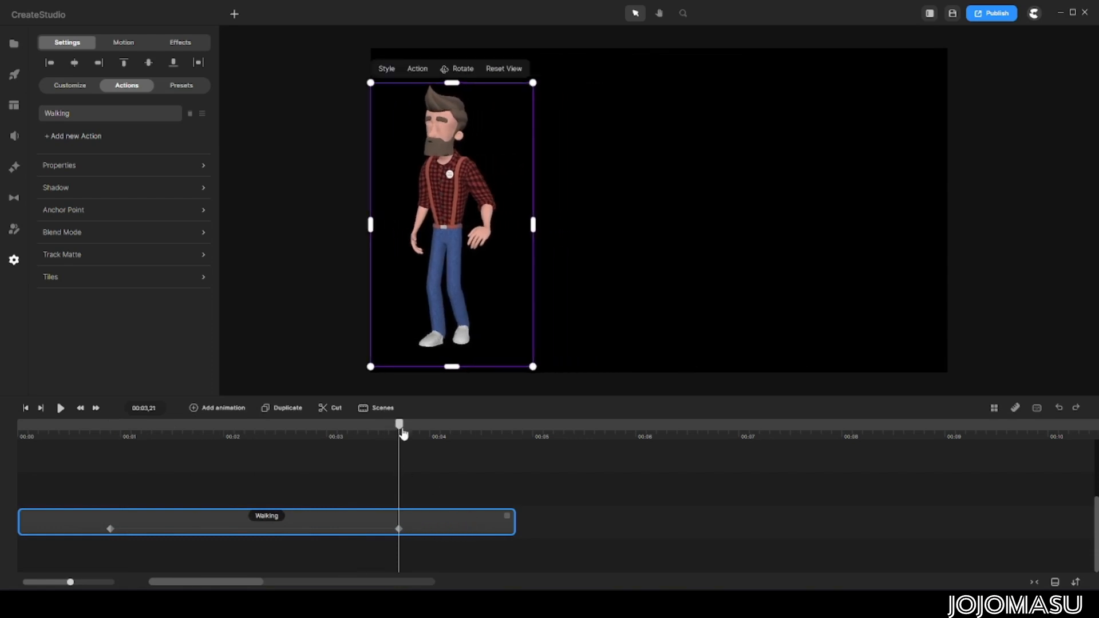
- Play the walk twice from the start to check the movement against the character's steps
{"action": "left_click_drag", "start_coordinate": [396, 430], "coordinate": [1, 436]}
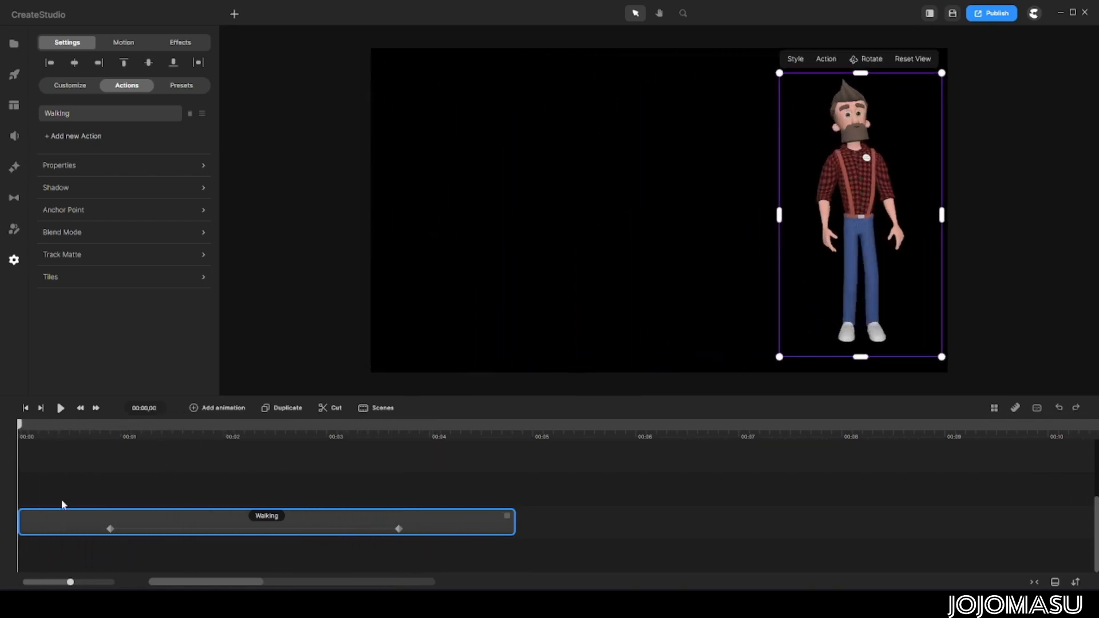
{"action": "left_click", "coordinate": [62, 502]}
{"action": "left_click", "coordinate": [60, 407]}
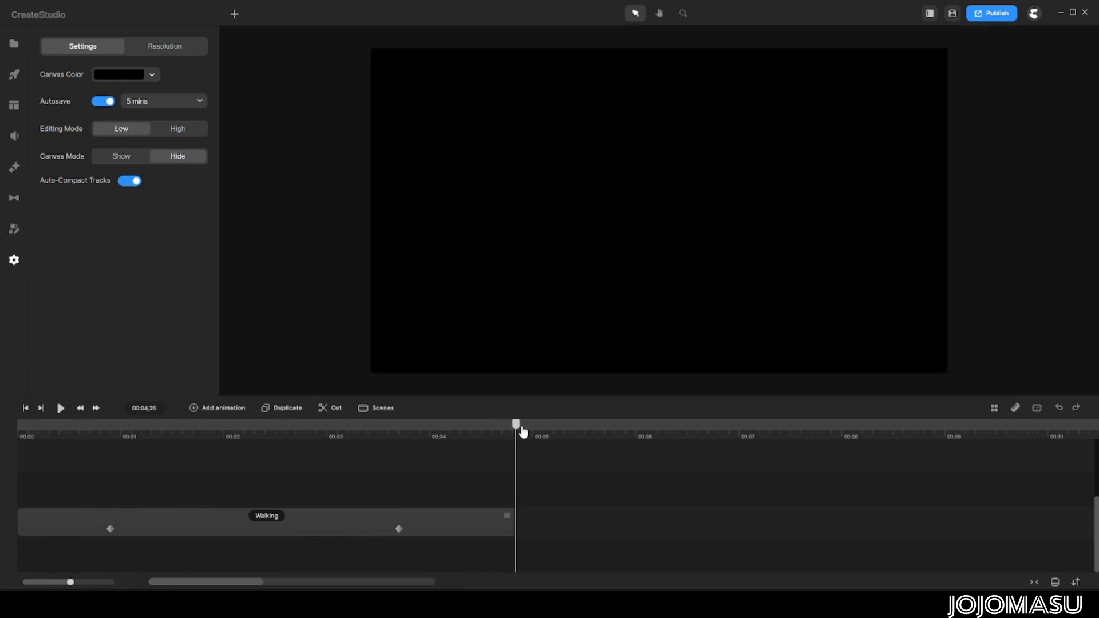
{"action": "left_click_drag", "start_coordinate": [518, 433], "coordinate": [19, 435]}
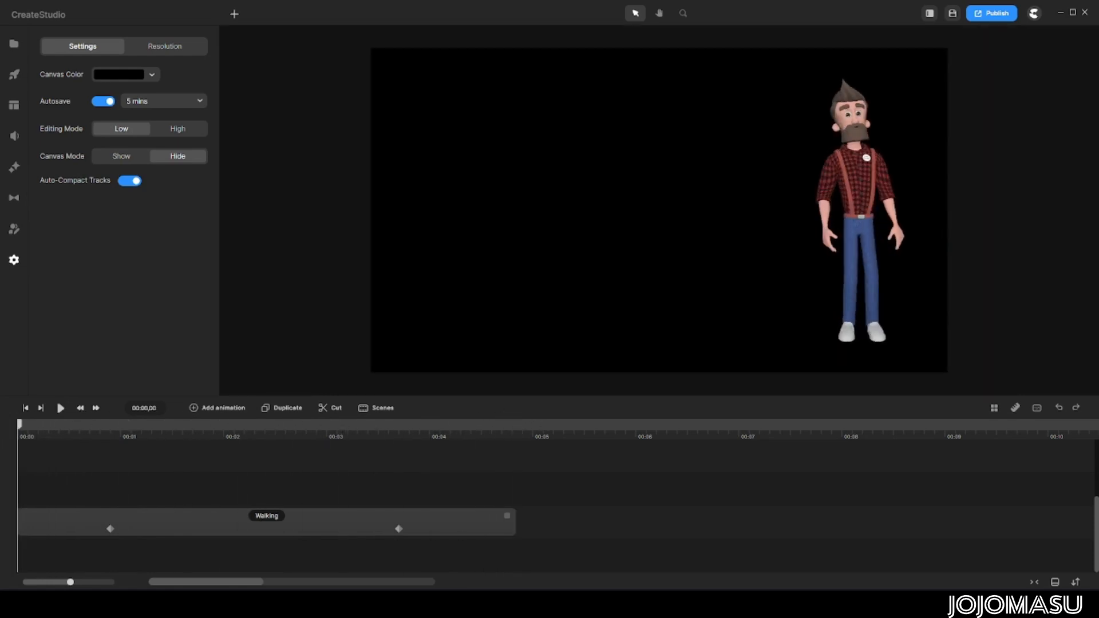
{"action": "left_click", "coordinate": [60, 408]}
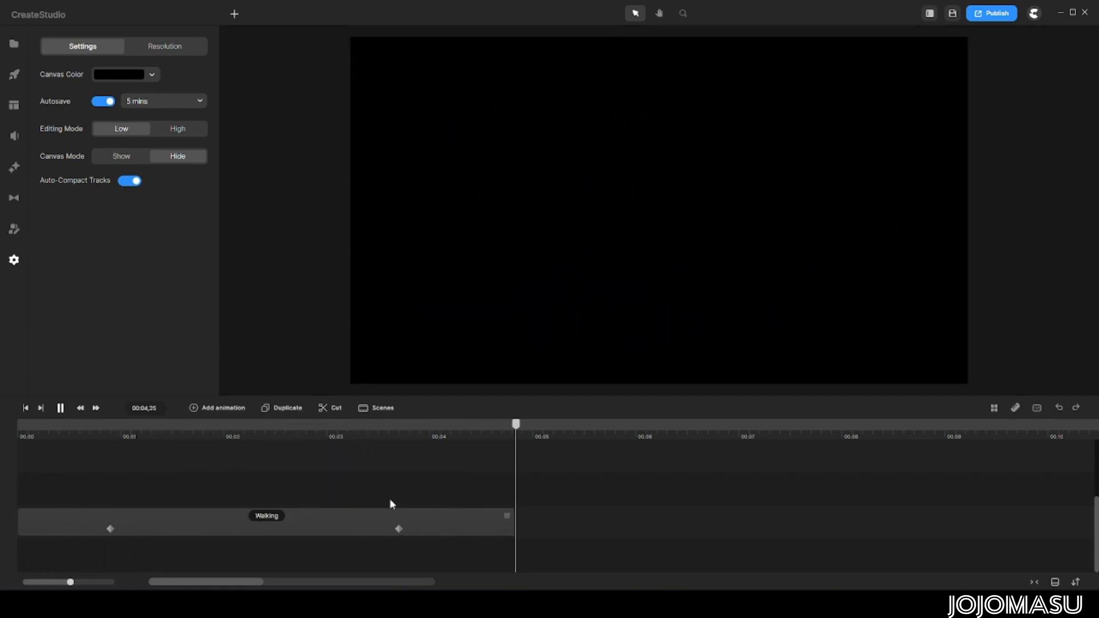
- Move the end Position keyframe to 00:03,17 and replay the walk from the start
{"action": "left_click_drag", "start_coordinate": [514, 426], "coordinate": [377, 443]}
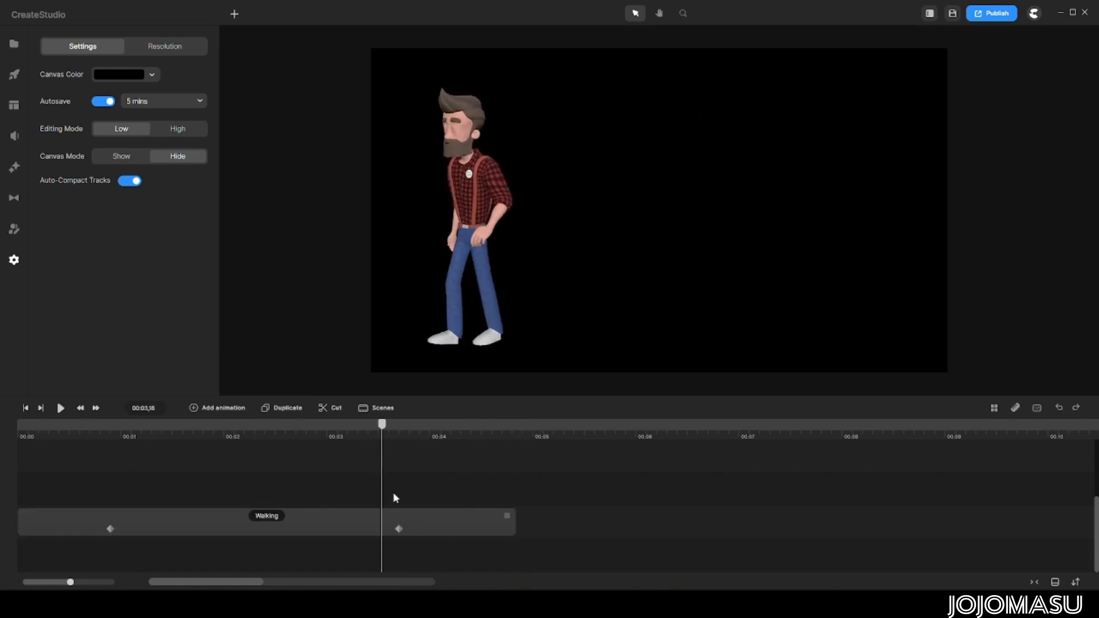
{"action": "left_click_drag", "start_coordinate": [398, 529], "coordinate": [385, 530]}
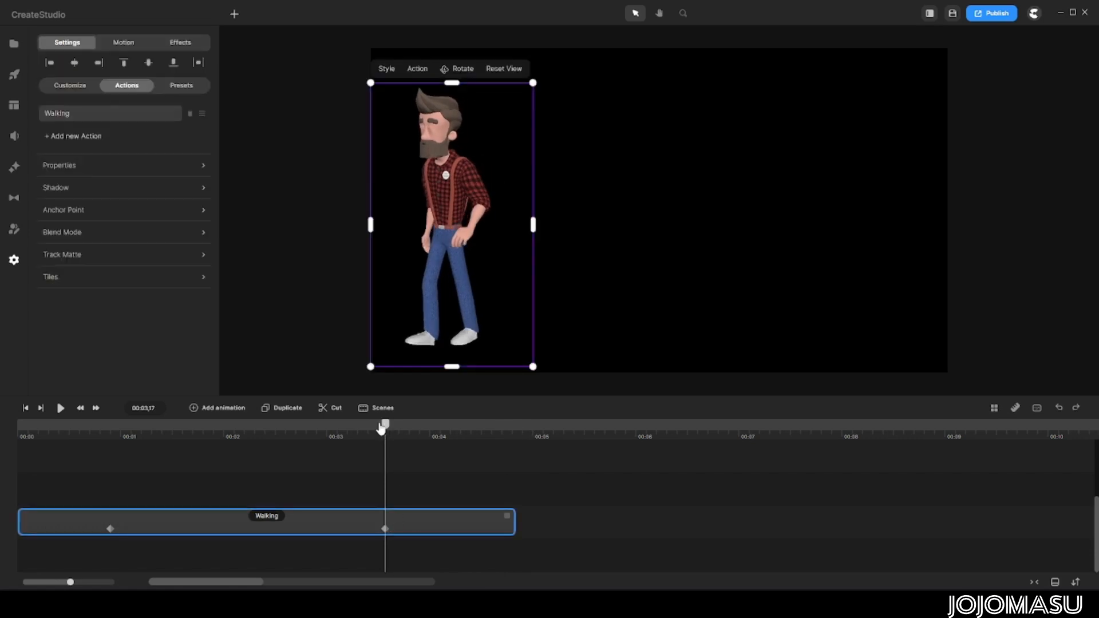
{"action": "left_click_drag", "start_coordinate": [380, 428], "coordinate": [3, 433]}
{"action": "left_click", "coordinate": [60, 407]}
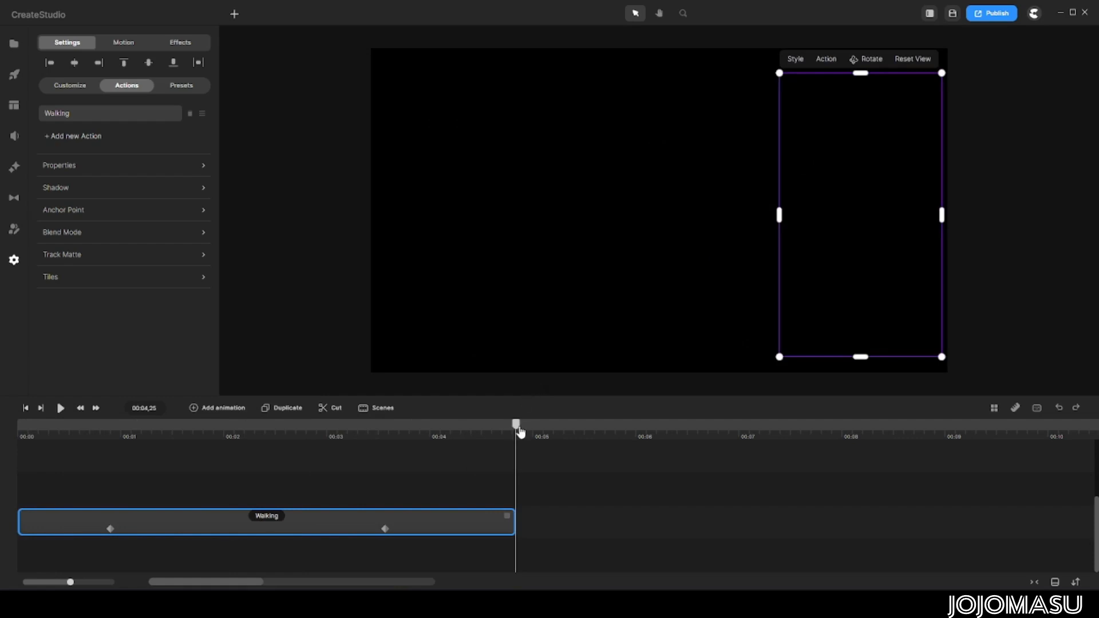
- Add a second Tom character at 00:05,15, placed at the right side of the canvas and on the same track as the first clip
{"action": "left_click_drag", "start_coordinate": [518, 430], "coordinate": [588, 434]}
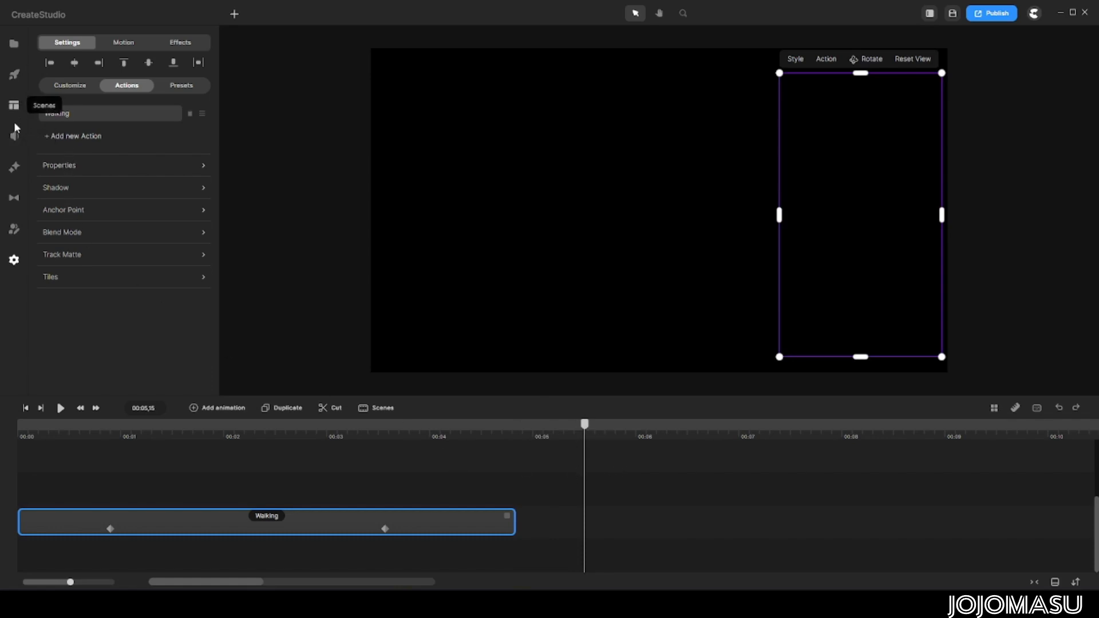
{"action": "left_click", "coordinate": [15, 74]}
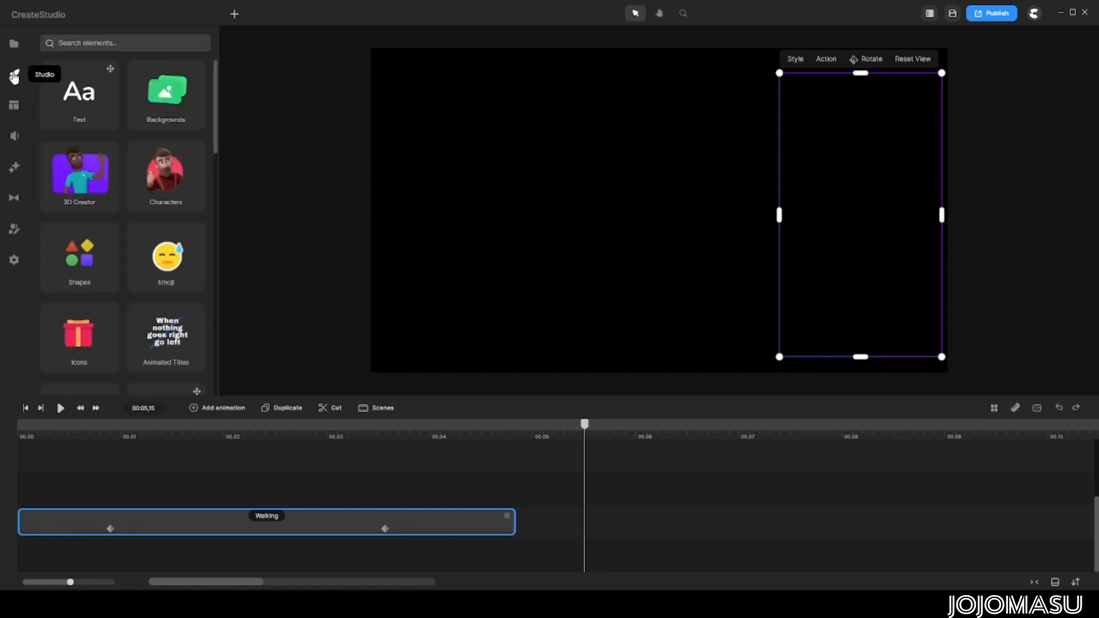
{"action": "left_click", "coordinate": [77, 181]}
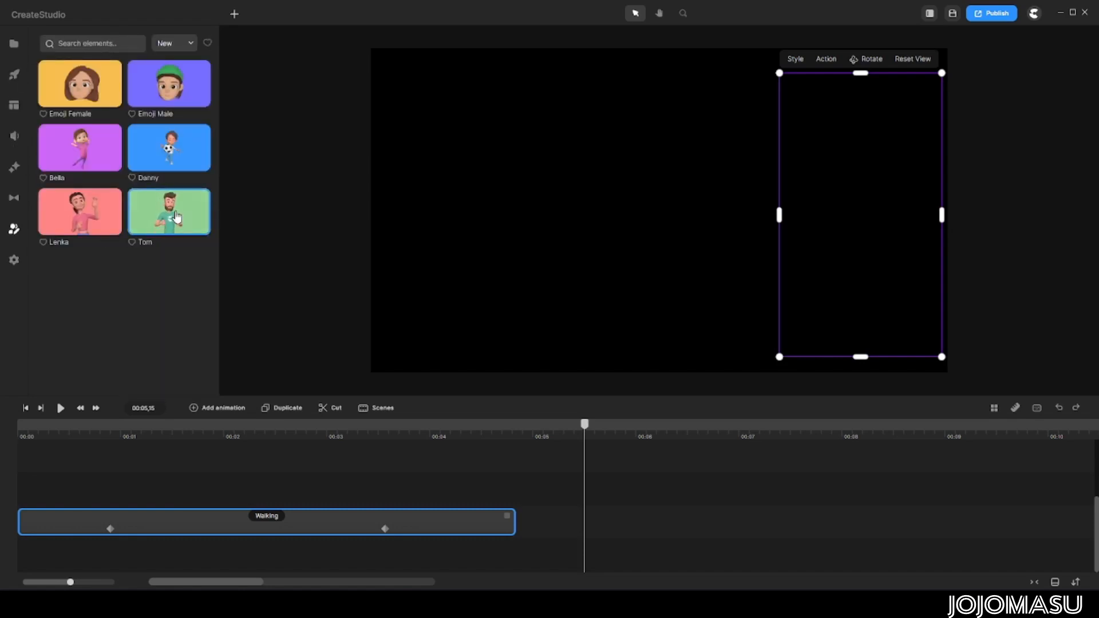
{"action": "left_click_drag", "start_coordinate": [169, 212], "coordinate": [934, 210]}
{"action": "left_click", "coordinate": [1027, 262]}
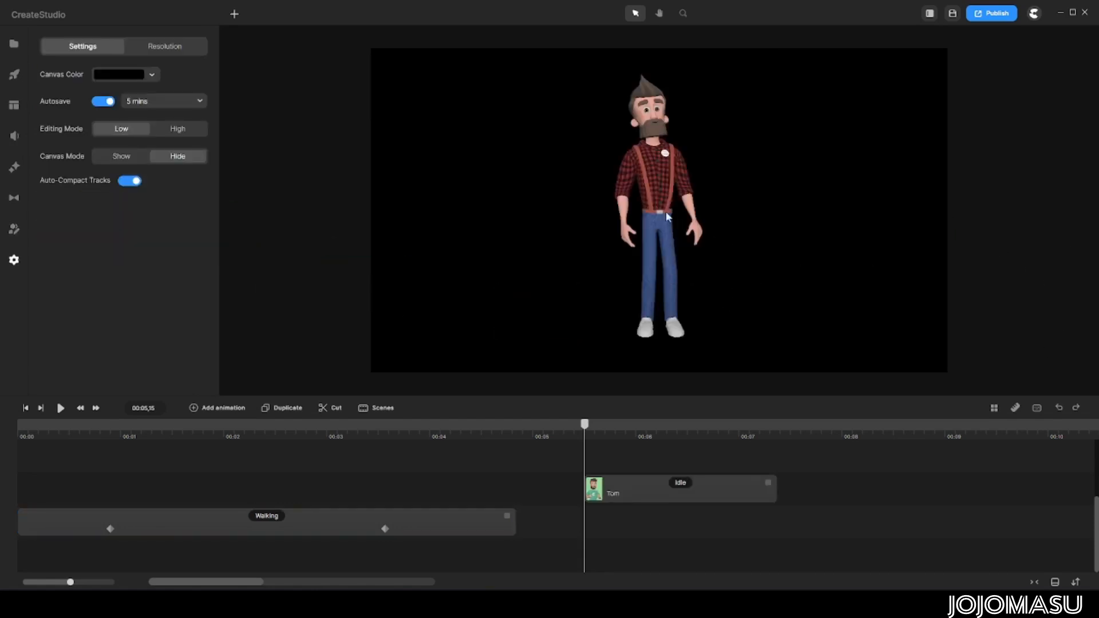
{"action": "left_click_drag", "start_coordinate": [647, 206], "coordinate": [846, 205]}
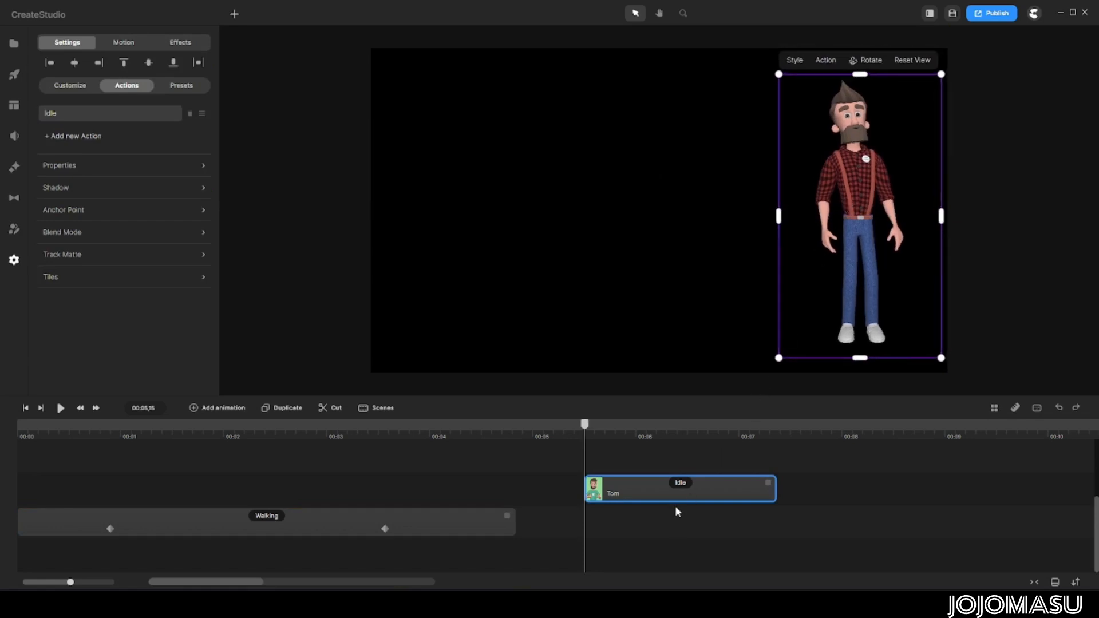
{"action": "left_click_drag", "start_coordinate": [664, 489], "coordinate": [668, 520]}
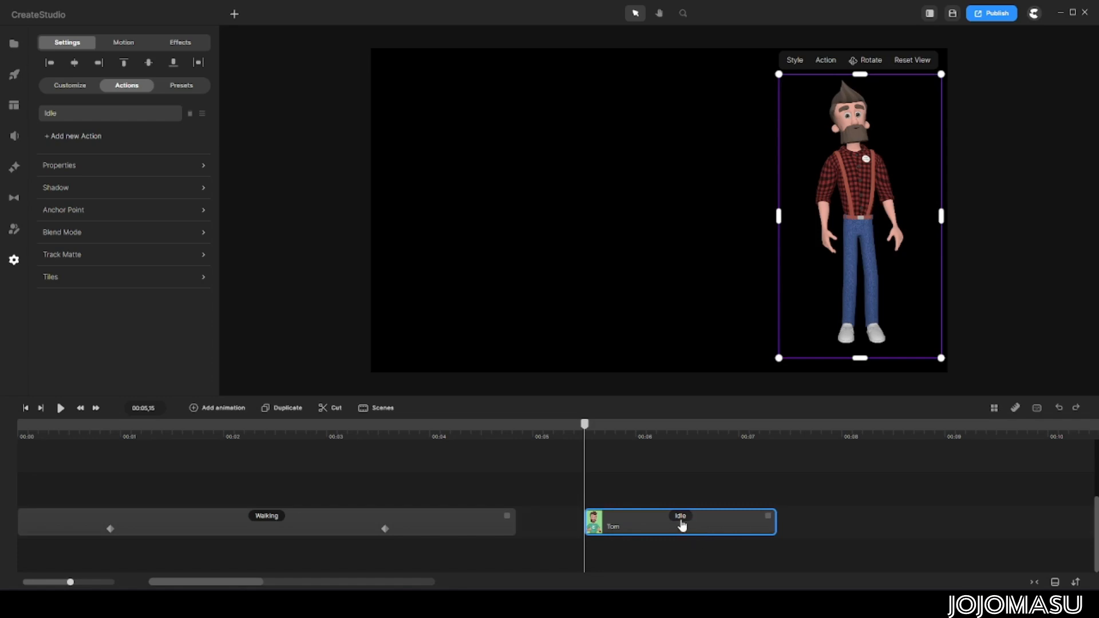
- Change the second Tom clip's action to Walking and turn on Disable Start and Disable End
{"action": "left_click", "coordinate": [680, 517]}
{"action": "scroll", "coordinate": [281, 224], "scroll_direction": "down", "scroll_amount": 5}
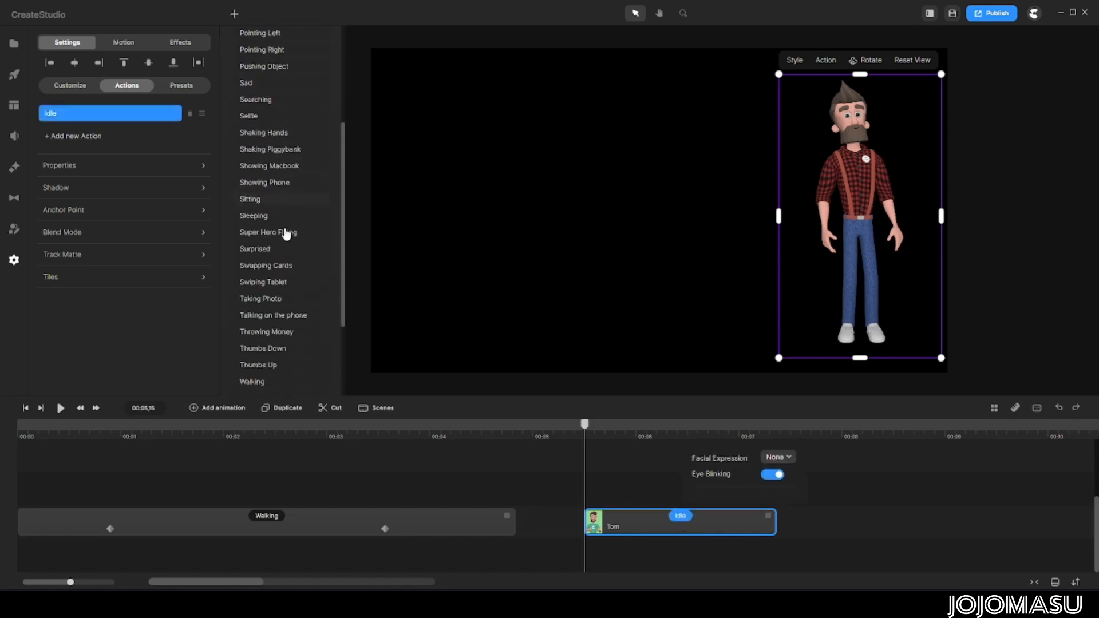
{"action": "left_click", "coordinate": [257, 273]}
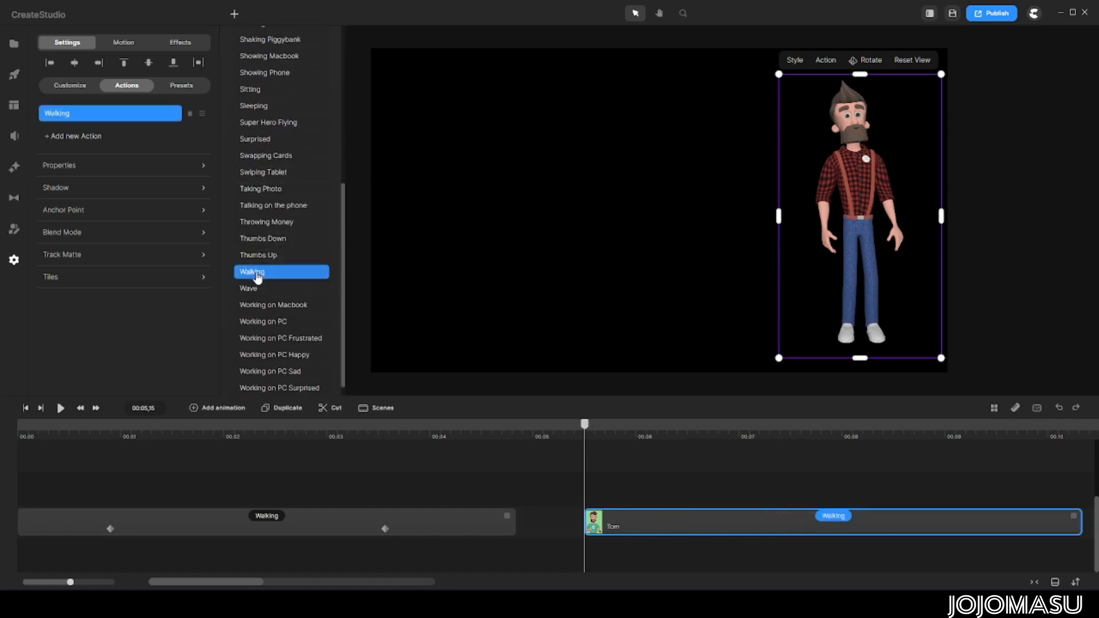
{"action": "left_click", "coordinate": [835, 518]}
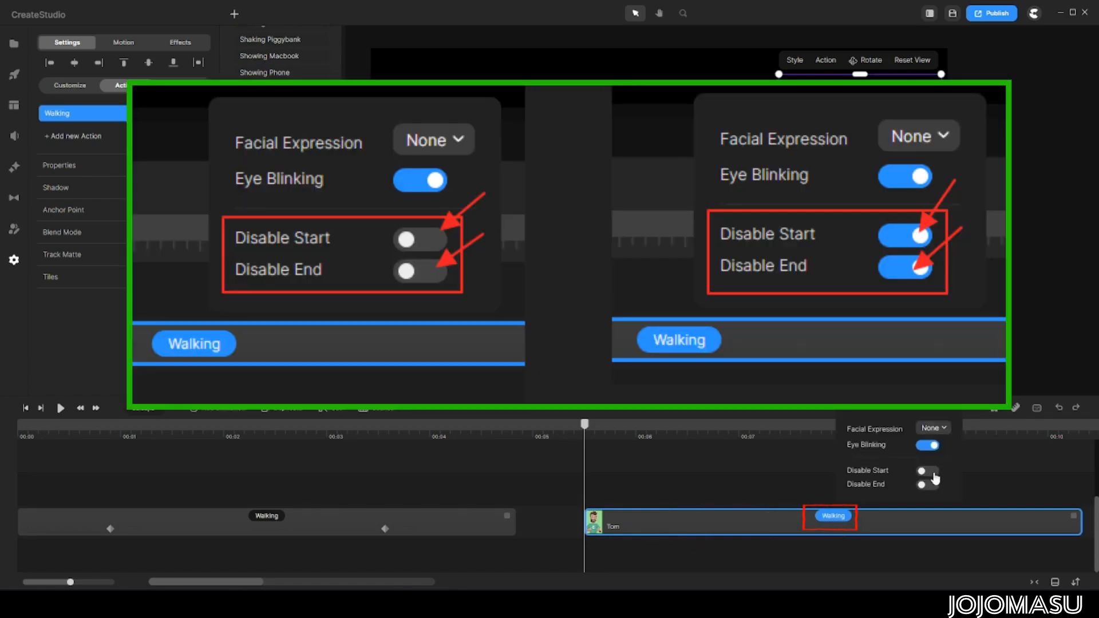
{"action": "left_click", "coordinate": [932, 472]}
{"action": "left_click", "coordinate": [651, 480]}
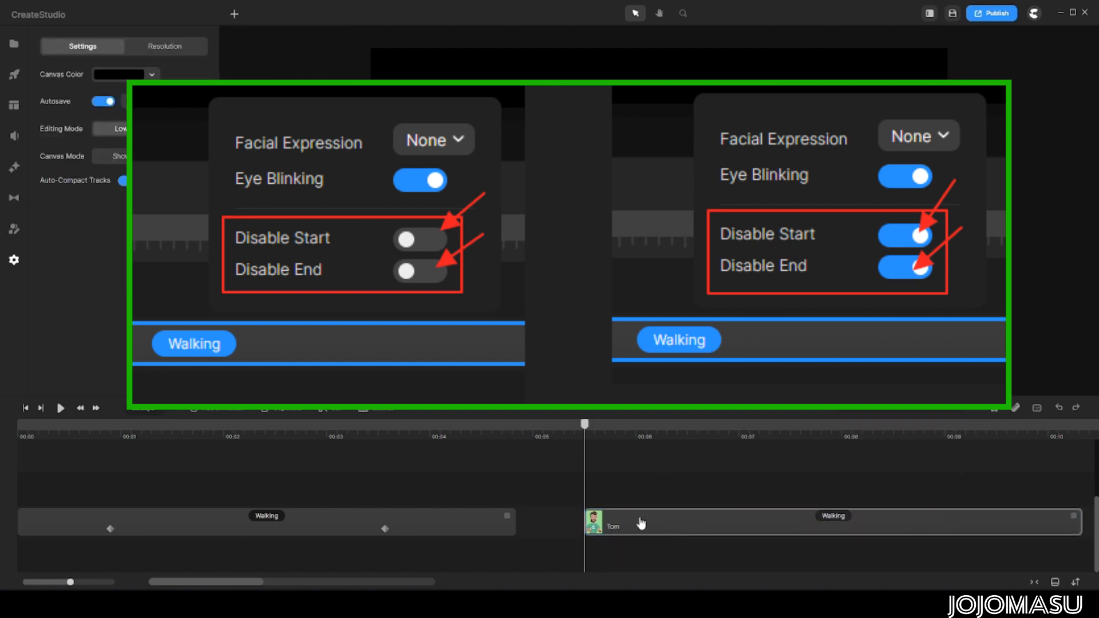
- Add a Linear Position animation to the second Tom clip, running from 00:05,21 to 00:09,24
{"action": "left_click_drag", "start_coordinate": [578, 425], "coordinate": [606, 427]}
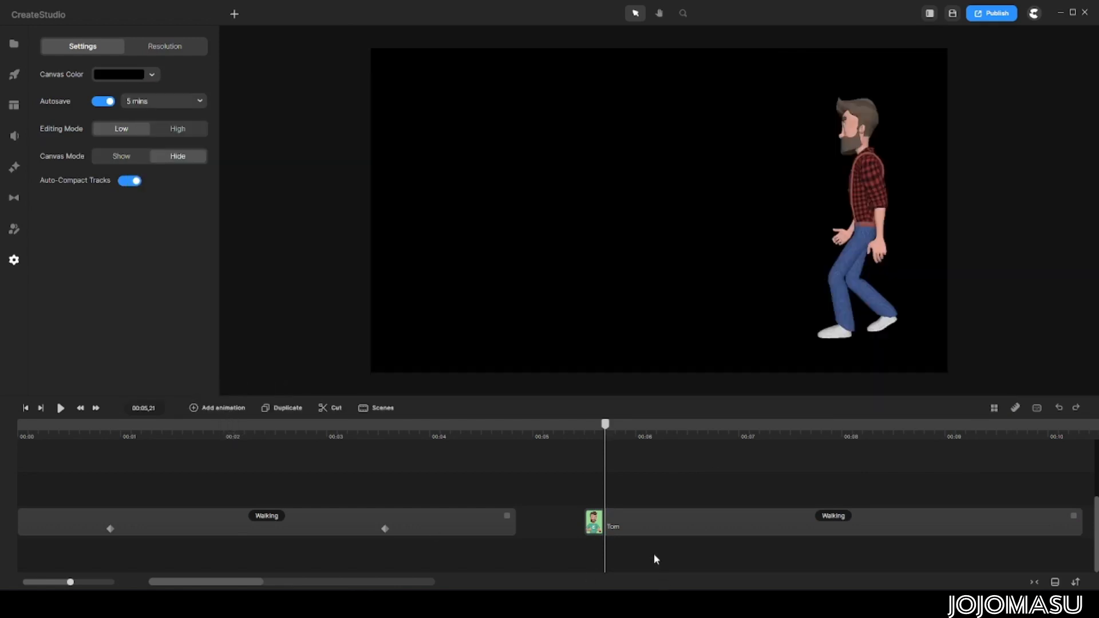
{"action": "left_click", "coordinate": [654, 531]}
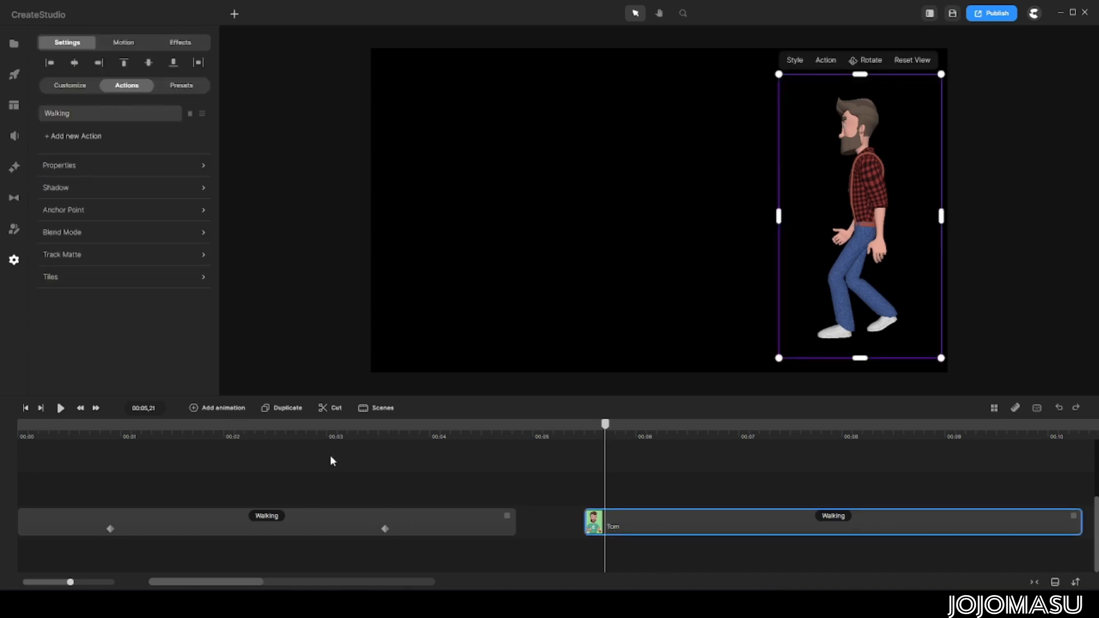
{"action": "left_click", "coordinate": [213, 410]}
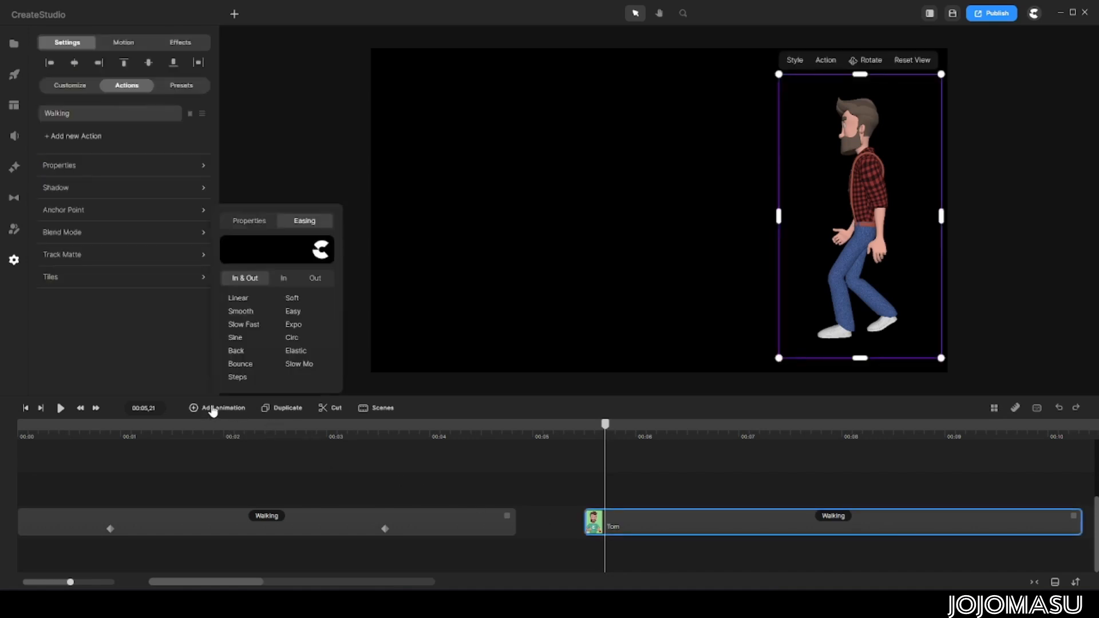
{"action": "left_click", "coordinate": [238, 298]}
{"action": "left_click", "coordinate": [252, 222]}
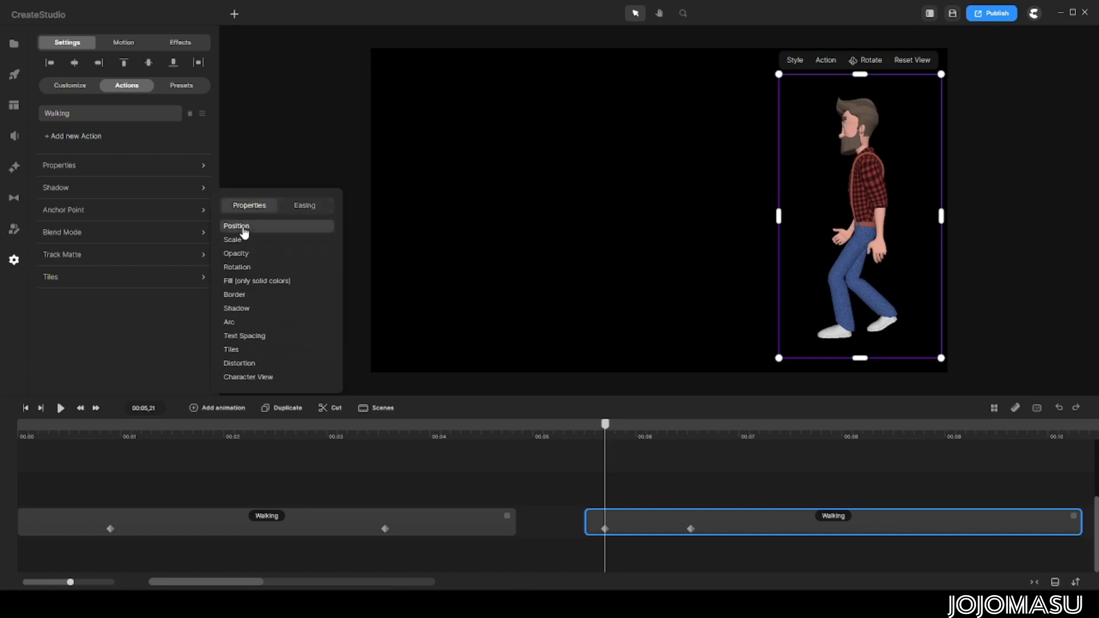
{"action": "left_click_drag", "start_coordinate": [689, 526], "coordinate": [1027, 528]}
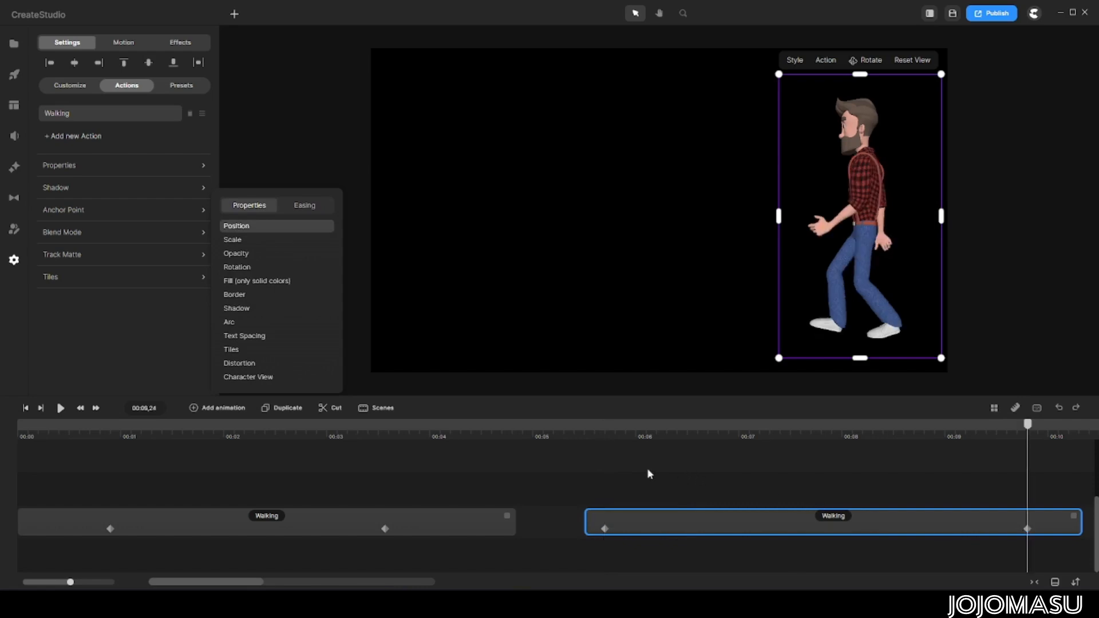
- Shift both Position keyframes earlier together, placing the first one at the start of the second clip, about 00:05,16
{"action": "left_click_drag", "start_coordinate": [1028, 433], "coordinate": [588, 461]}
{"action": "left_click_drag", "start_coordinate": [718, 535], "coordinate": [696, 537]}
{"action": "left_click", "coordinate": [696, 537]}
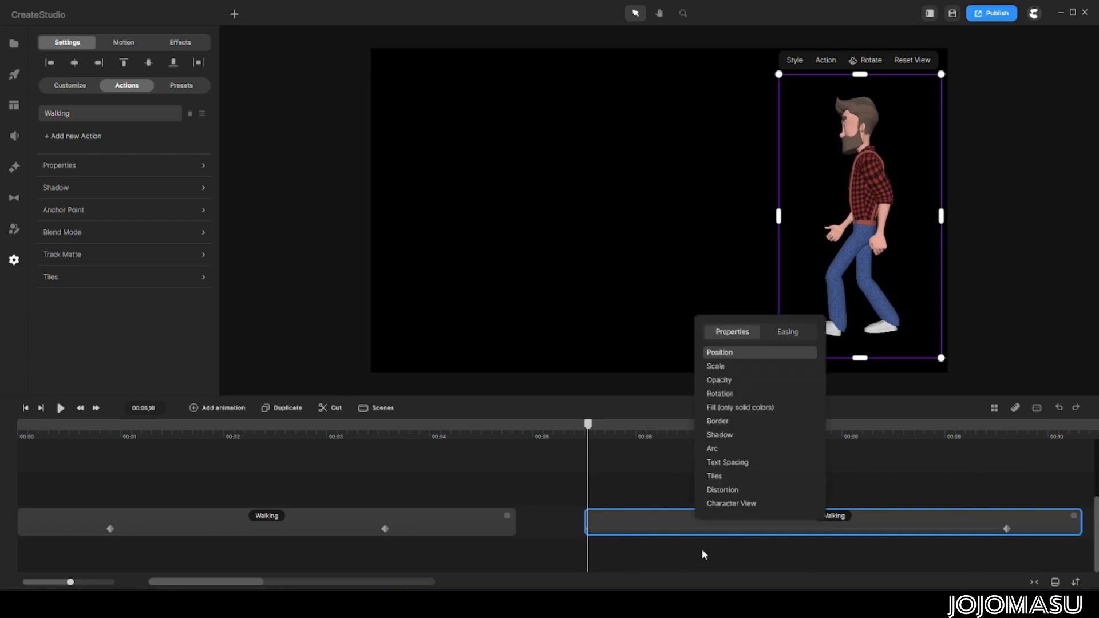
{"action": "left_click", "coordinate": [640, 492]}
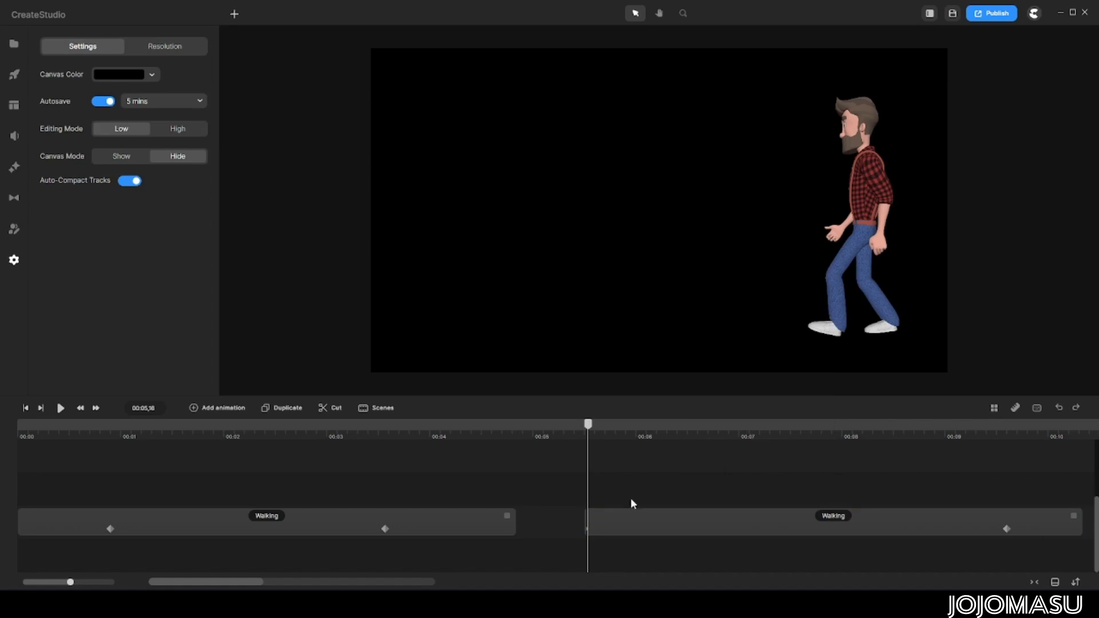
- Move the end Position keyframe to the end of the second clip at 00:10,10 and save the project
{"action": "left_click_drag", "start_coordinate": [591, 428], "coordinate": [1040, 513]}
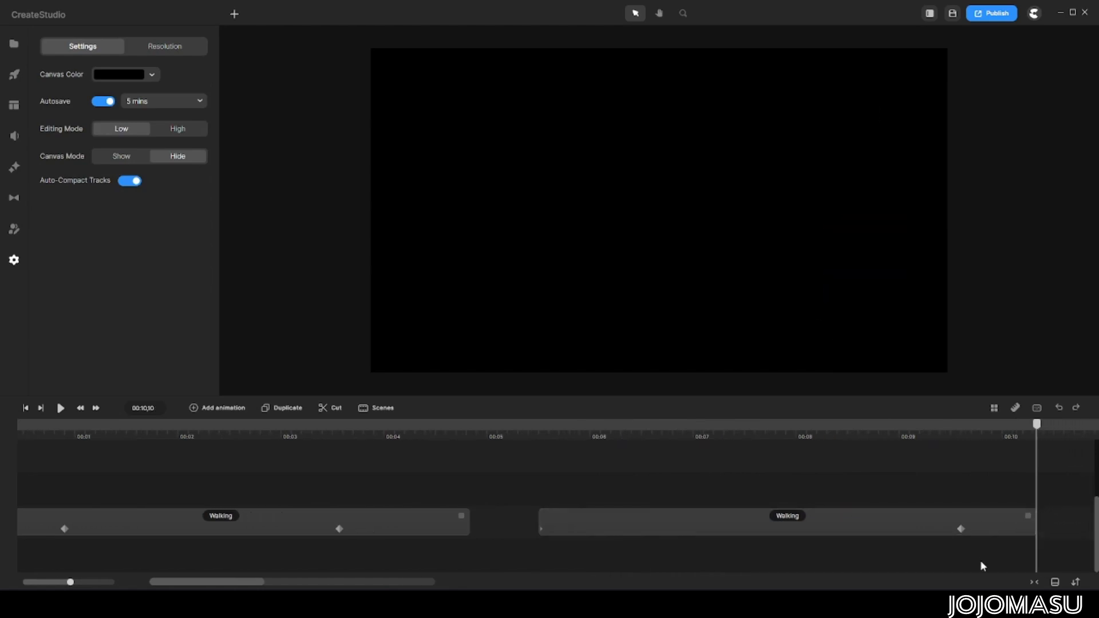
{"action": "left_click", "coordinate": [960, 531]}
{"action": "left_click_drag", "start_coordinate": [961, 529], "coordinate": [994, 528]}
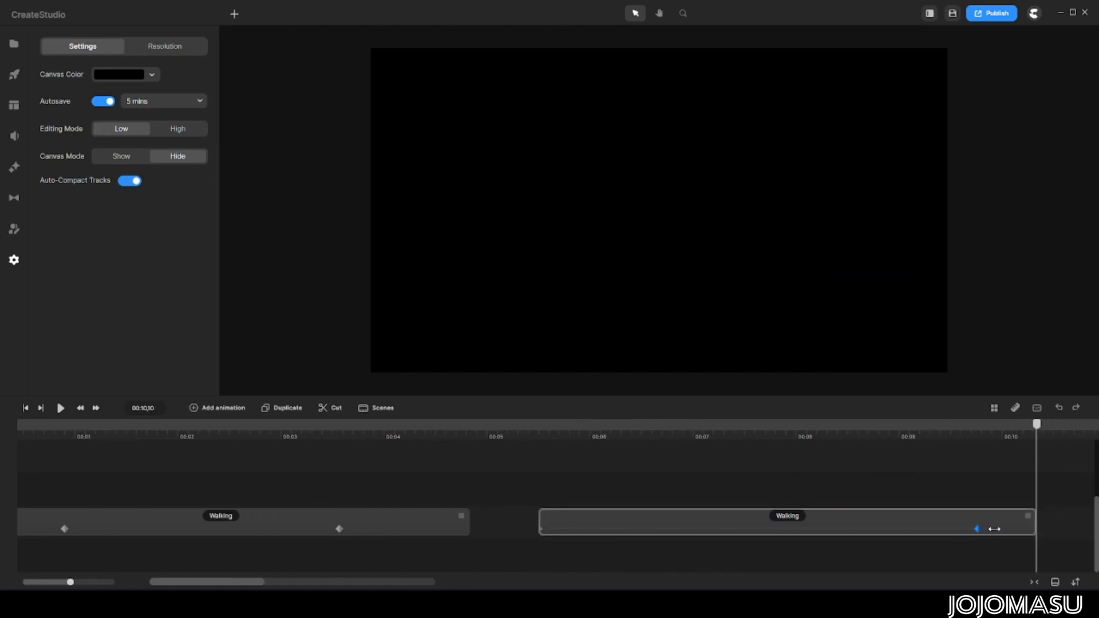
{"action": "left_click", "coordinate": [1031, 521]}
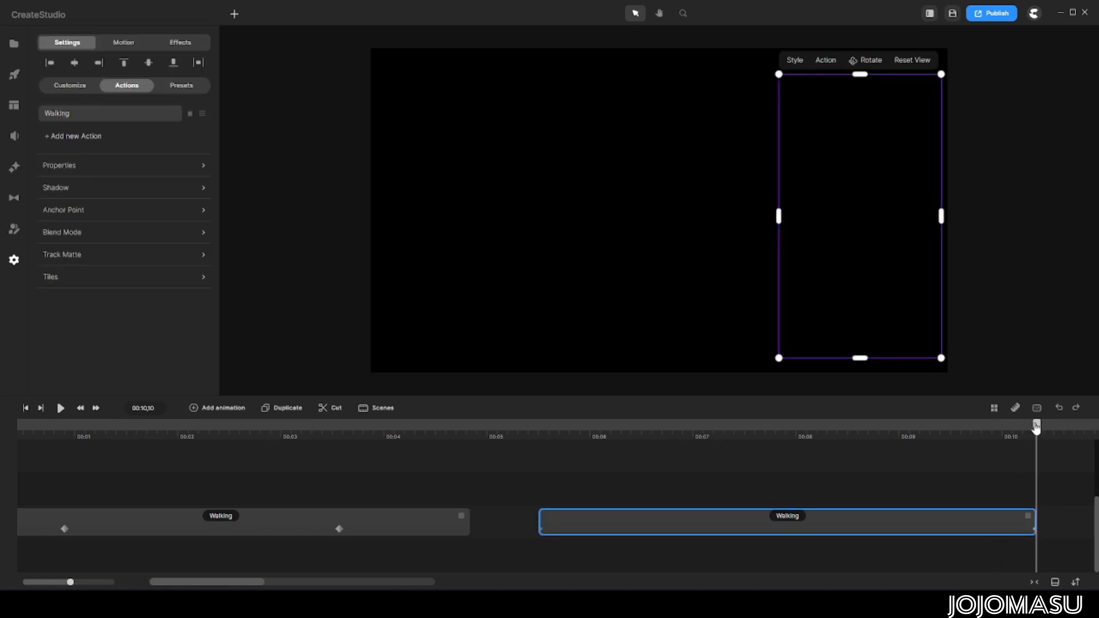
{"action": "key", "text": "ctrl+s"}
- Extend the second Walking clip to about 00:10,15 and shift both Position keyframes slightly later, the first one to 00:05,18
{"action": "left_click_drag", "start_coordinate": [1026, 514], "coordinate": [1043, 518]}
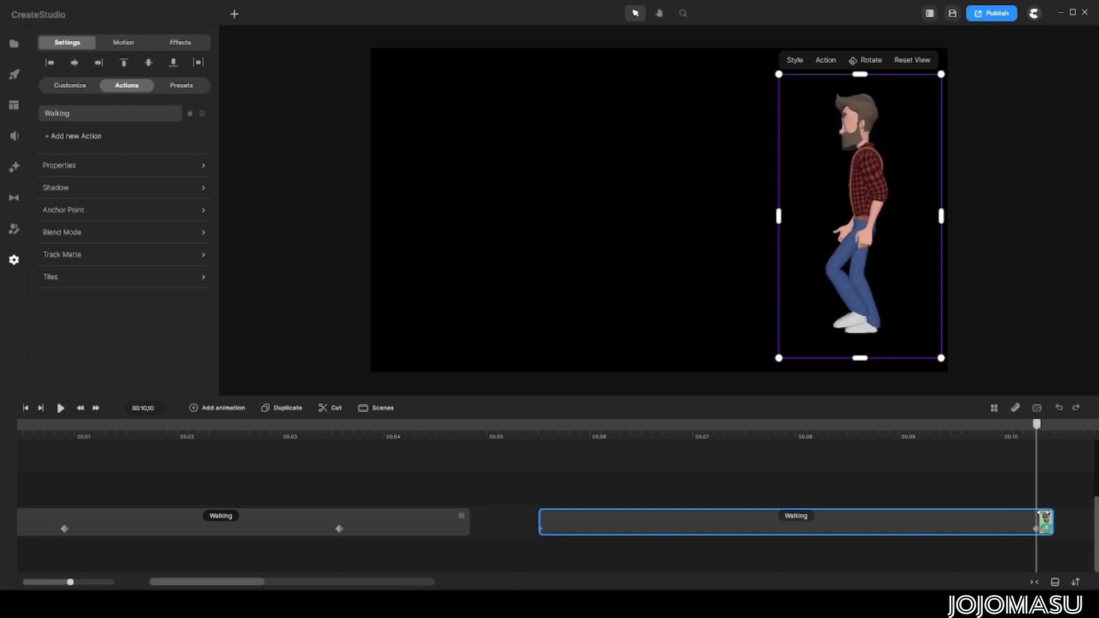
{"action": "left_click", "coordinate": [892, 533]}
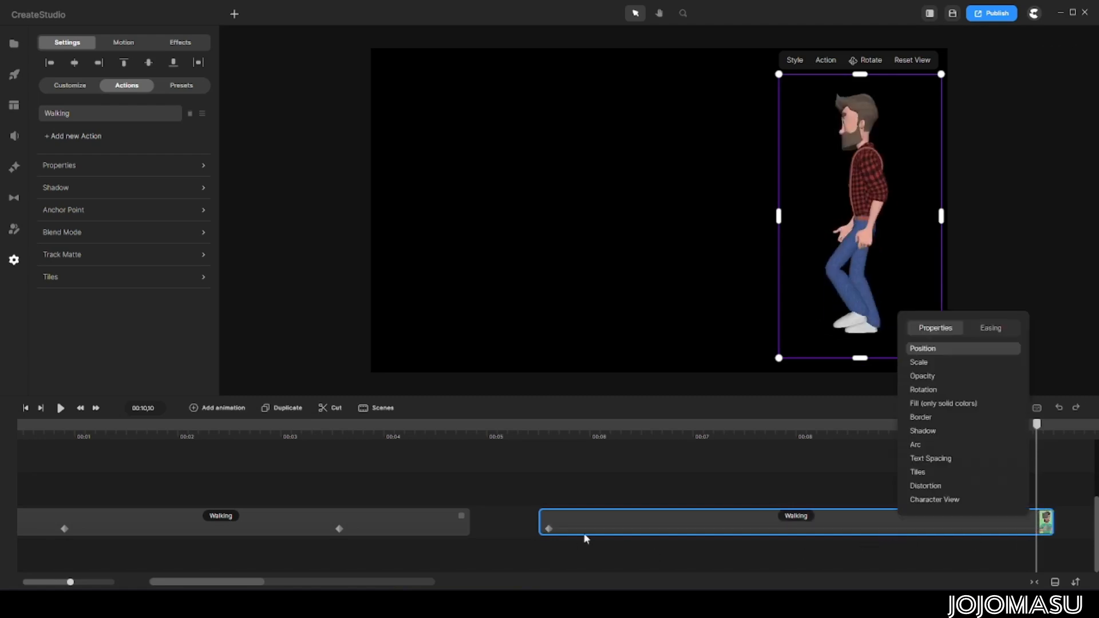
- Place Tom outside the canvas's right edge at the start keyframe and past its left edge at the end keyframe, and preview the walk
{"action": "left_click", "coordinate": [548, 530]}
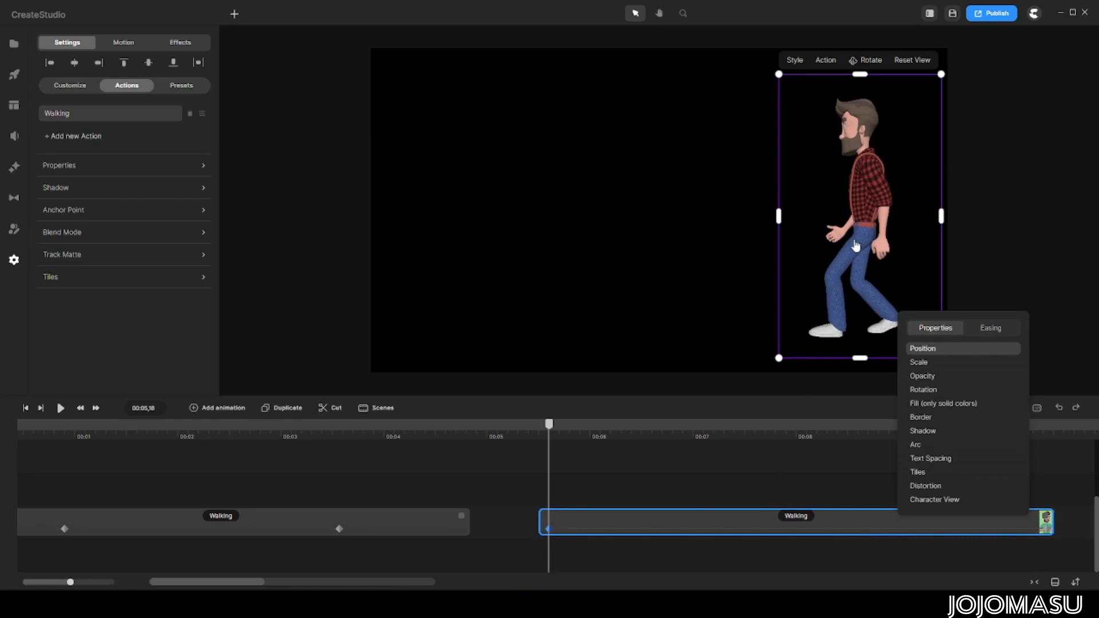
{"action": "left_click_drag", "start_coordinate": [856, 246], "coordinate": [996, 243]}
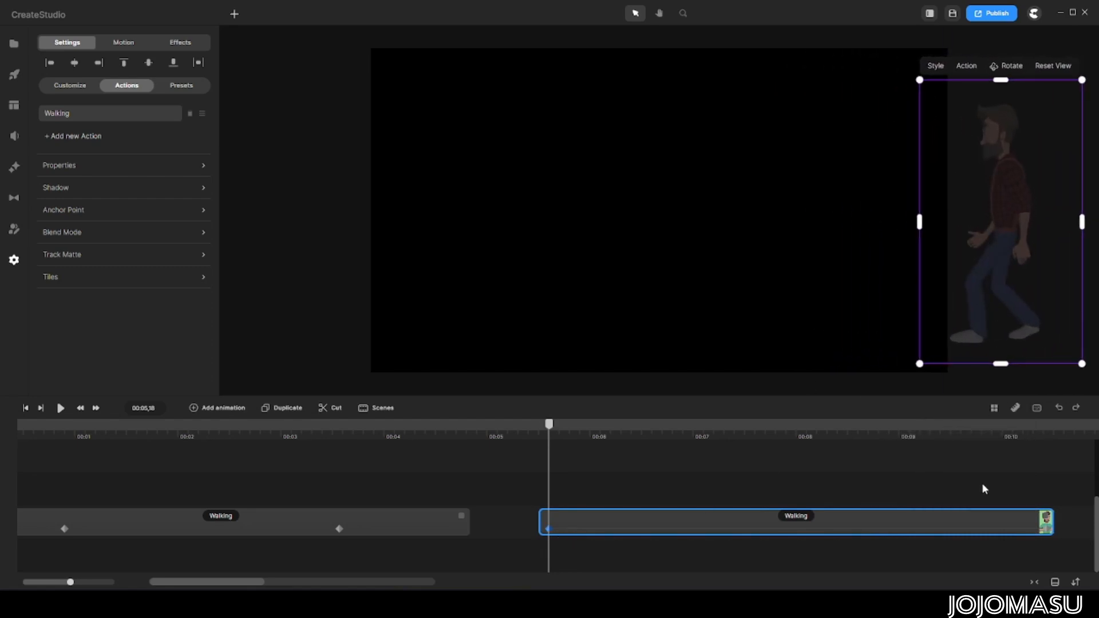
{"action": "left_click", "coordinate": [1042, 528]}
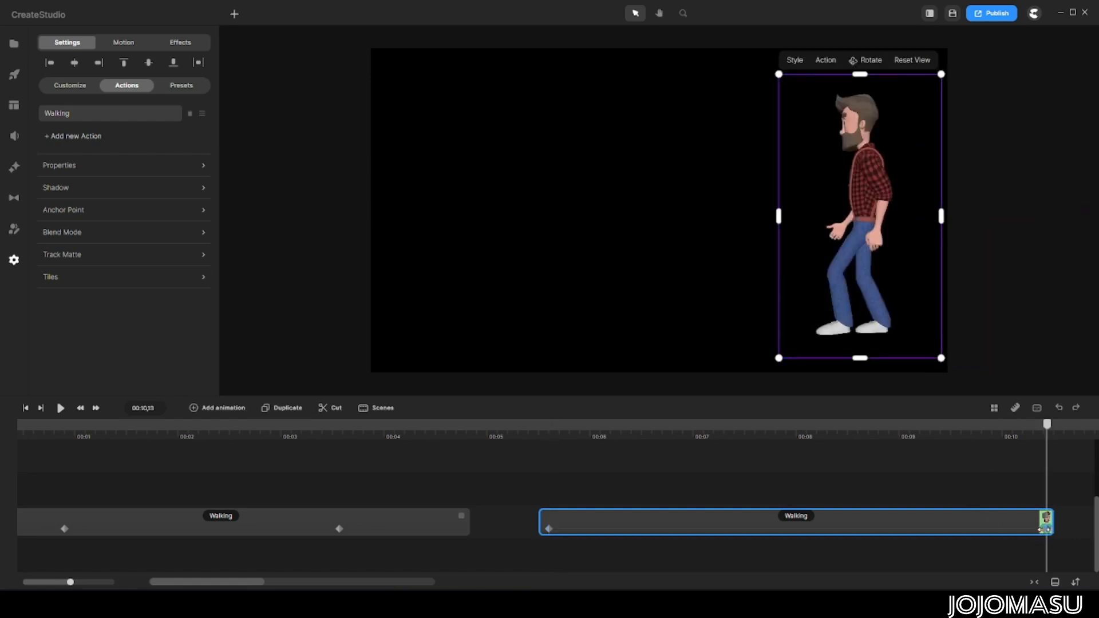
{"action": "left_click_drag", "start_coordinate": [856, 246], "coordinate": [323, 257]}
{"action": "left_click_drag", "start_coordinate": [1052, 435], "coordinate": [547, 445]}
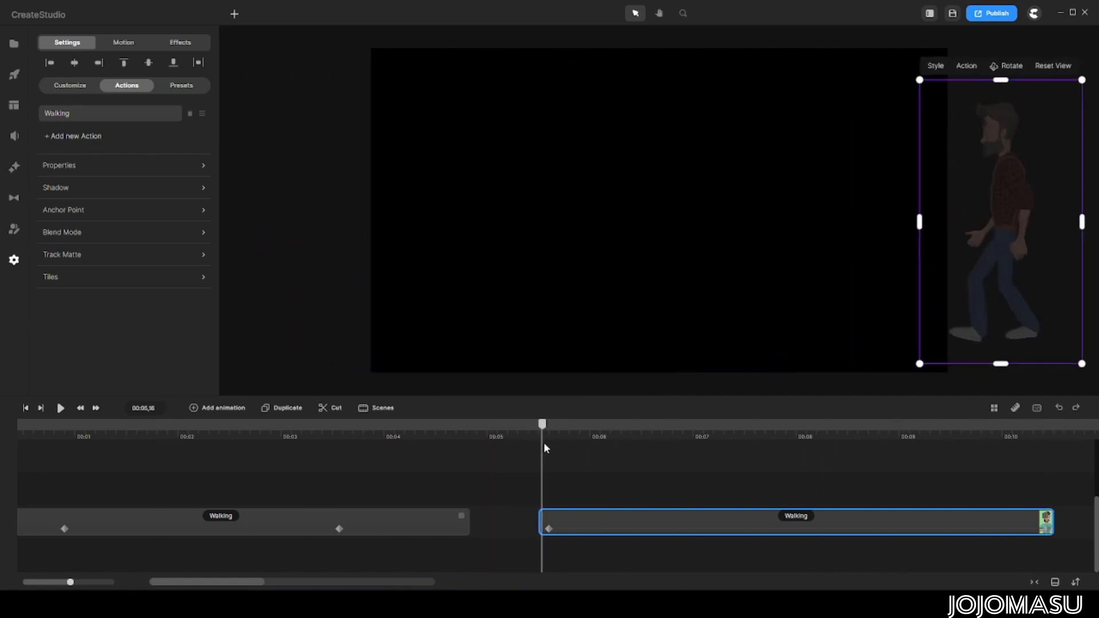
{"action": "left_click", "coordinate": [60, 409]}
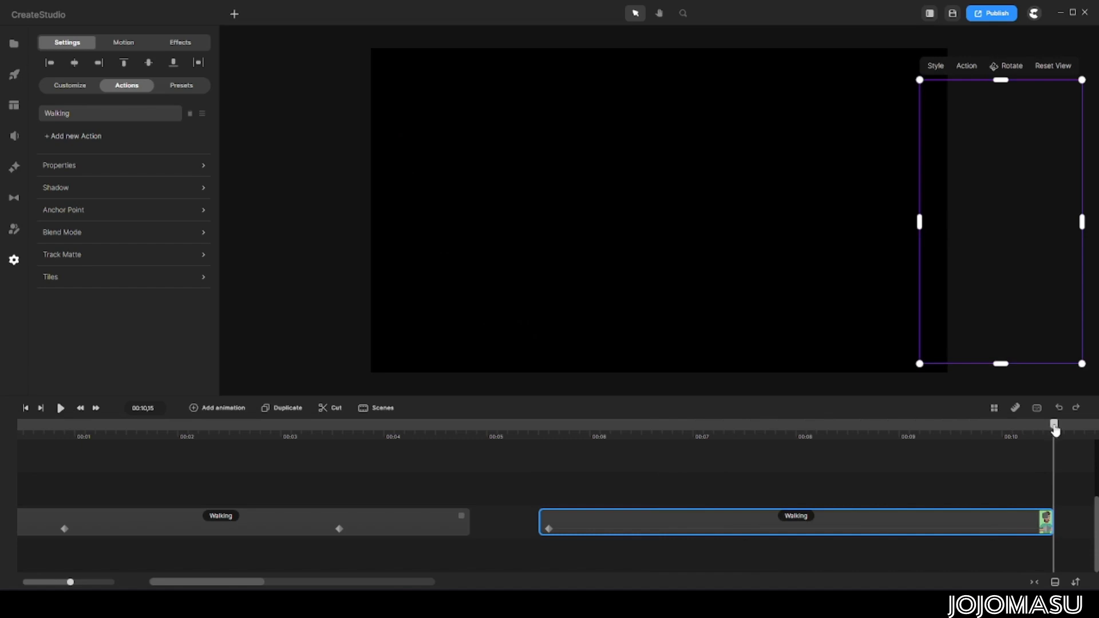
- Add a third Tom character at 00:10,22, placed near the canvas's right edge and on the same track as the earlier clips
{"action": "left_click_drag", "start_coordinate": [190, 582], "coordinate": [218, 587]}
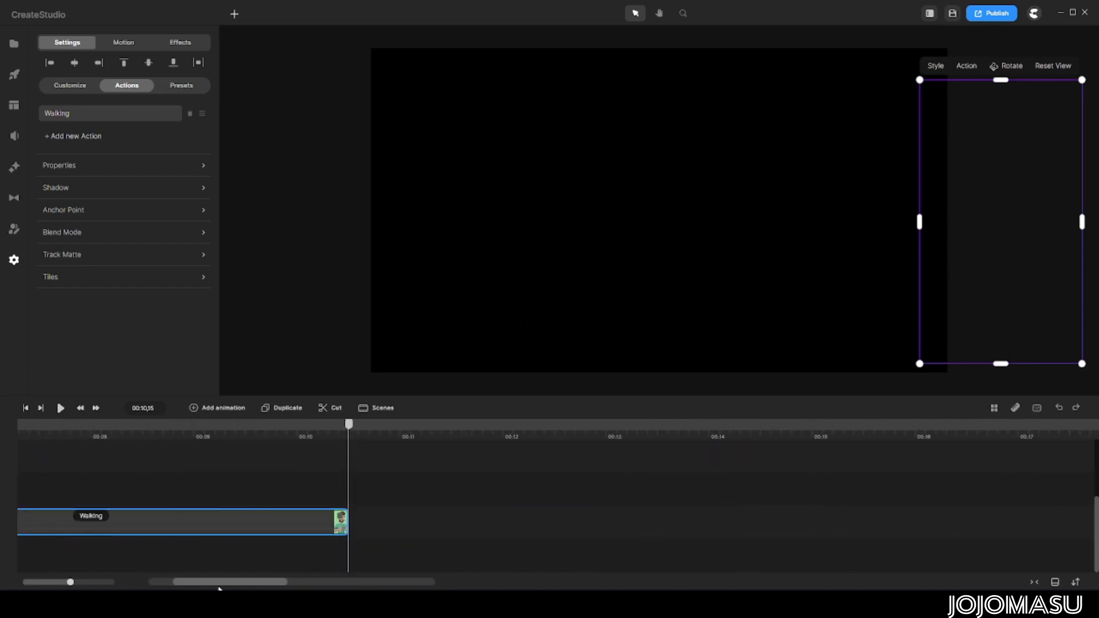
{"action": "left_click_drag", "start_coordinate": [349, 426], "coordinate": [373, 427]}
{"action": "left_click", "coordinate": [428, 523]}
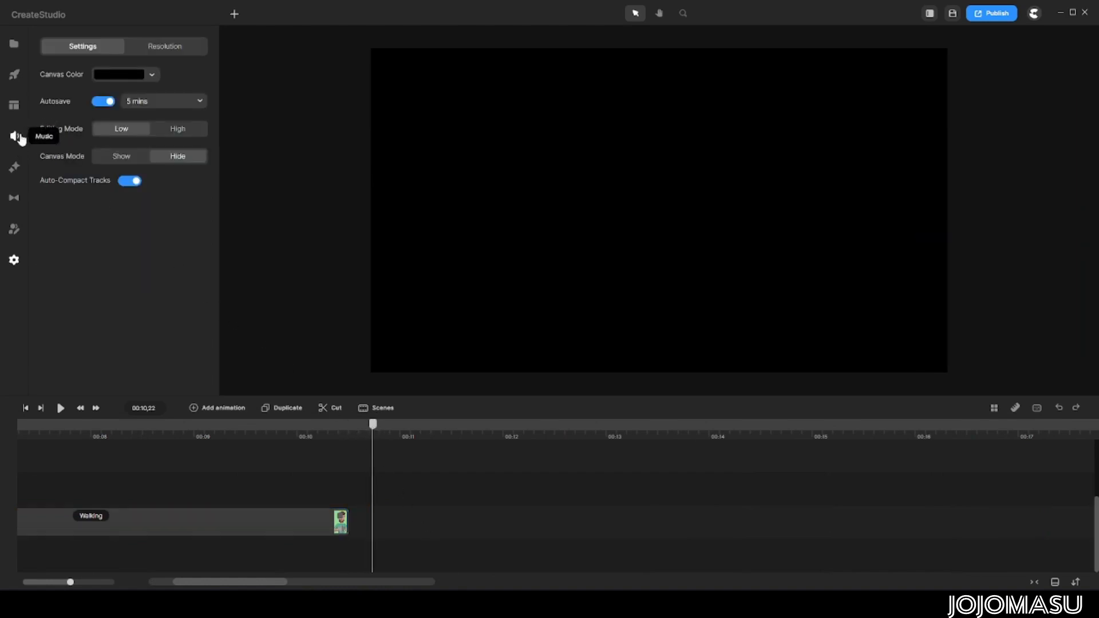
{"action": "left_click", "coordinate": [14, 75]}
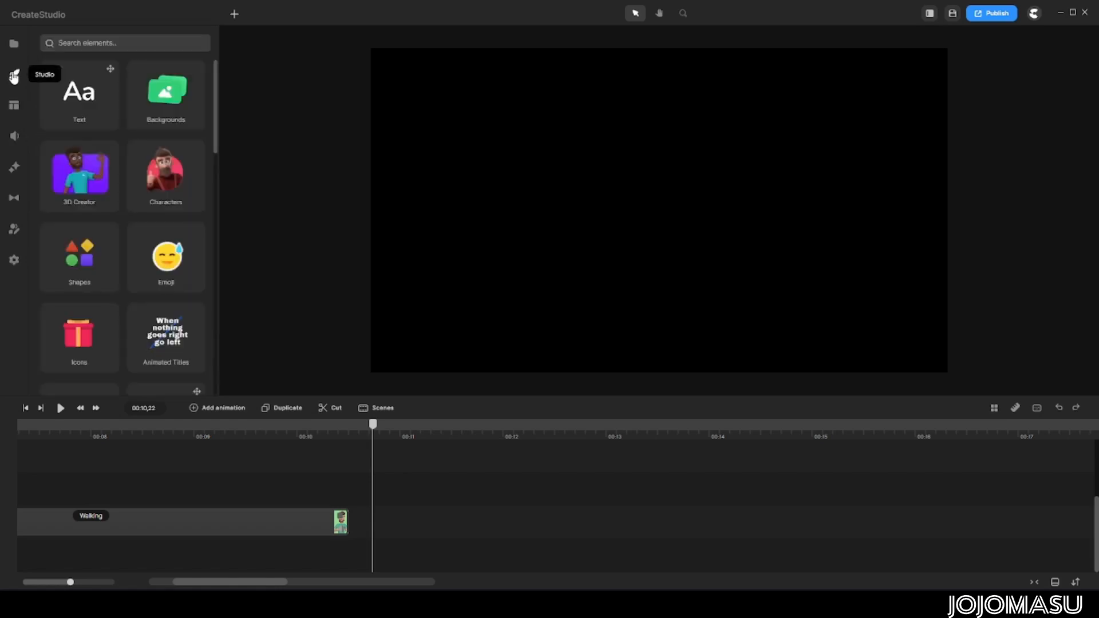
{"action": "left_click", "coordinate": [67, 170]}
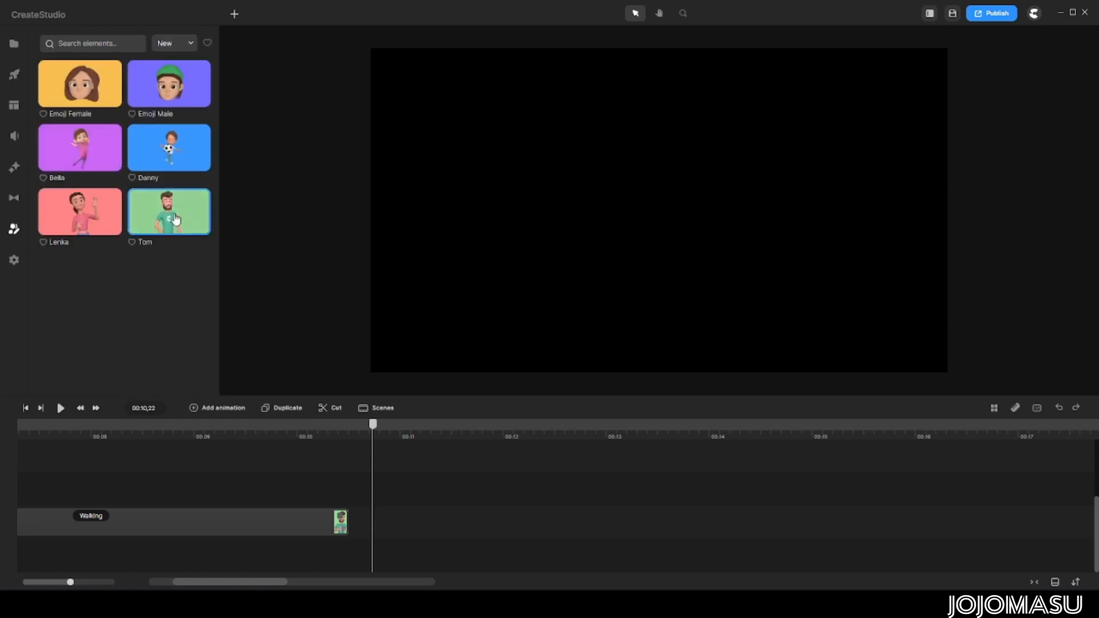
{"action": "left_click_drag", "start_coordinate": [175, 220], "coordinate": [827, 211]}
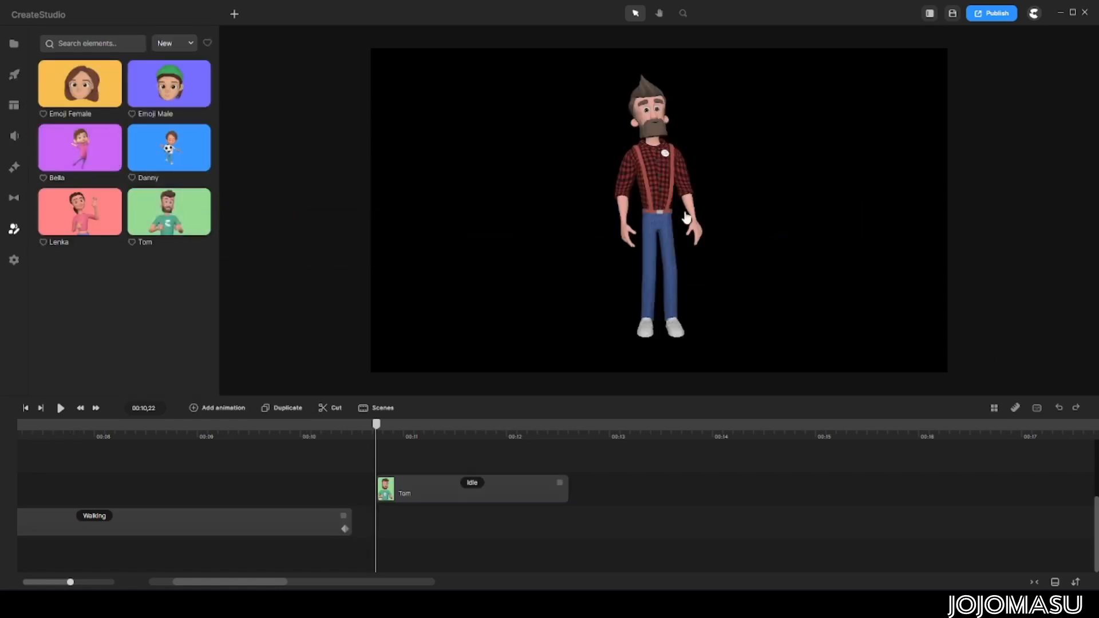
{"action": "left_click_drag", "start_coordinate": [686, 217], "coordinate": [890, 233]}
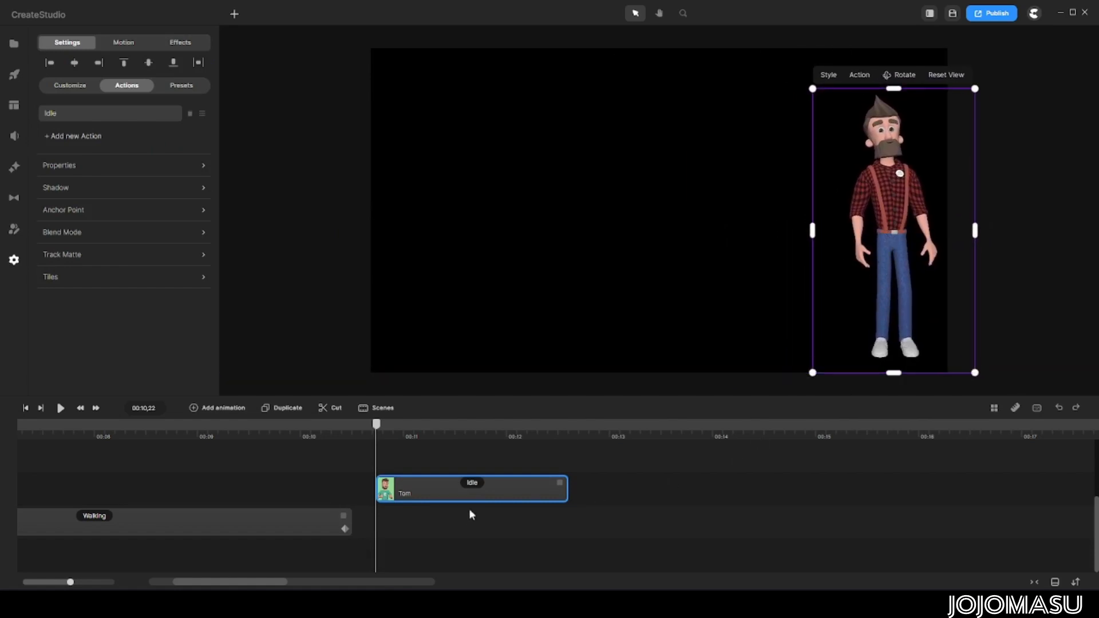
{"action": "left_click_drag", "start_coordinate": [499, 511], "coordinate": [513, 540]}
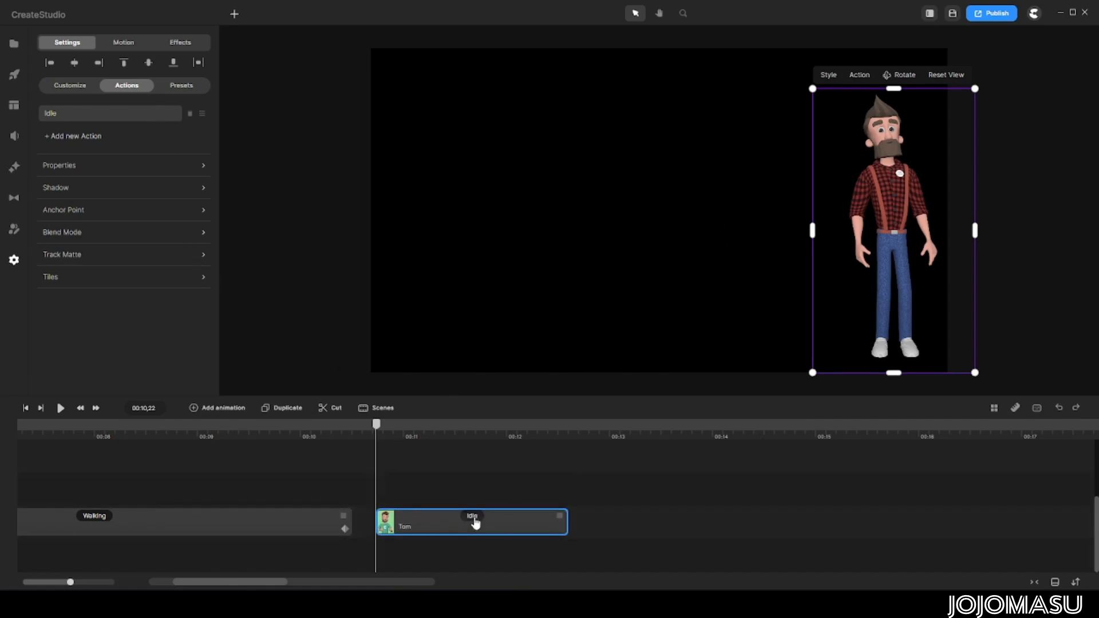
- Change the third Tom's action from Idle to Walking, with both Disable Start and Disable End switched on
{"action": "left_click", "coordinate": [473, 518]}
{"action": "scroll", "coordinate": [292, 264], "scroll_direction": "down", "scroll_amount": 5}
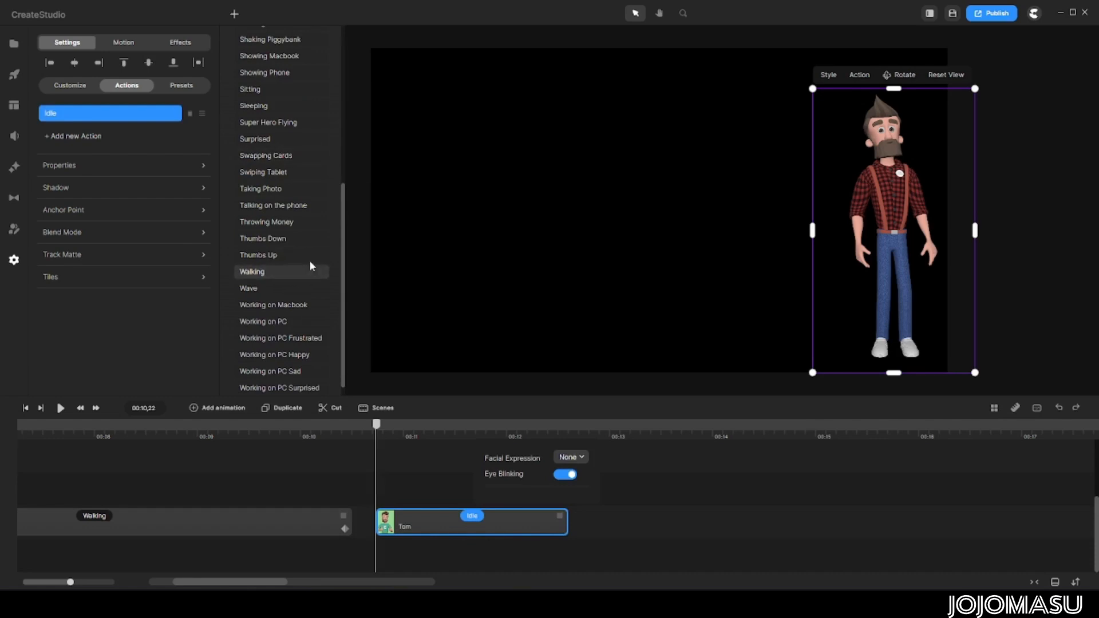
{"action": "left_click", "coordinate": [259, 273]}
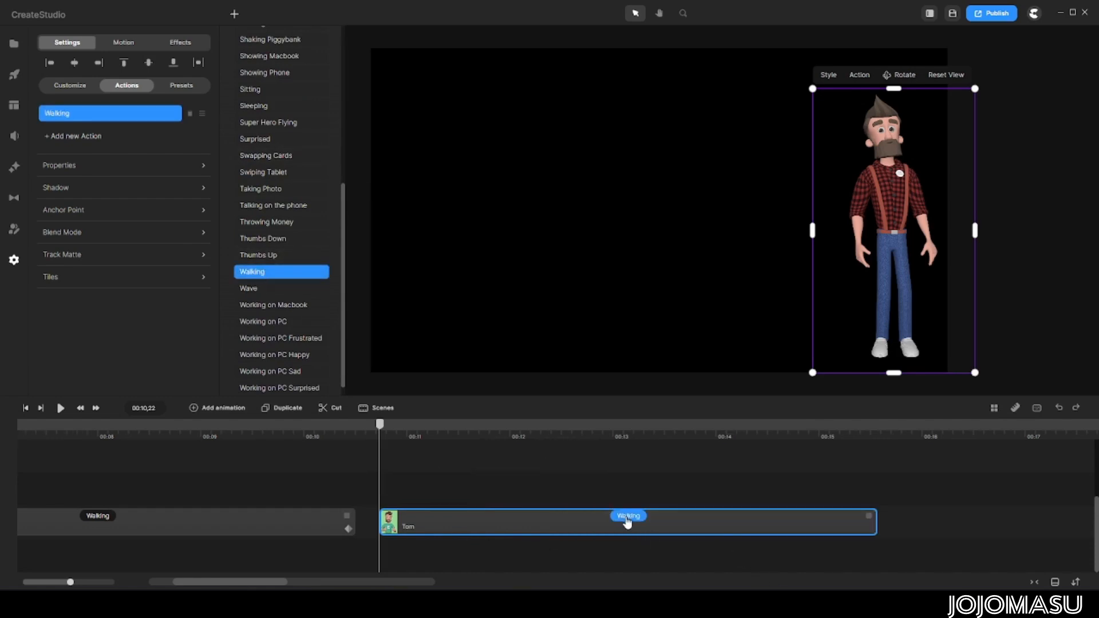
{"action": "left_click", "coordinate": [627, 518]}
{"action": "left_click", "coordinate": [718, 477]}
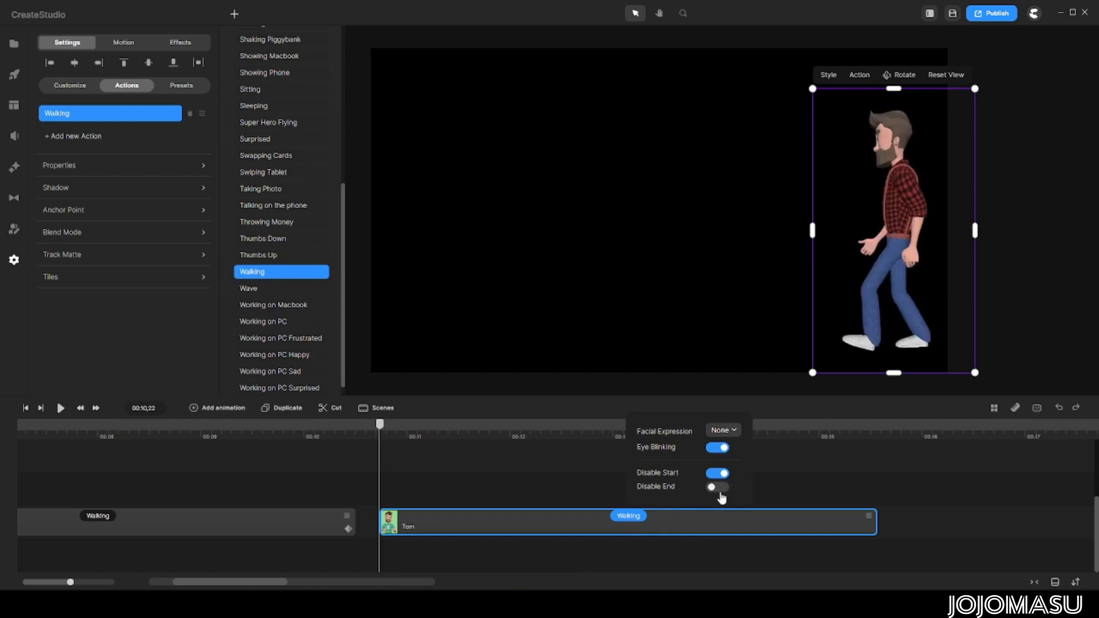
{"action": "left_click", "coordinate": [720, 489]}
- Add a Left Position In motion to the third Walking clip, ending just before the clip's end, and shift the clip slightly later
{"action": "scroll", "coordinate": [604, 215], "scroll_direction": "down", "scroll_amount": 5}
{"action": "left_click", "coordinate": [888, 275]}
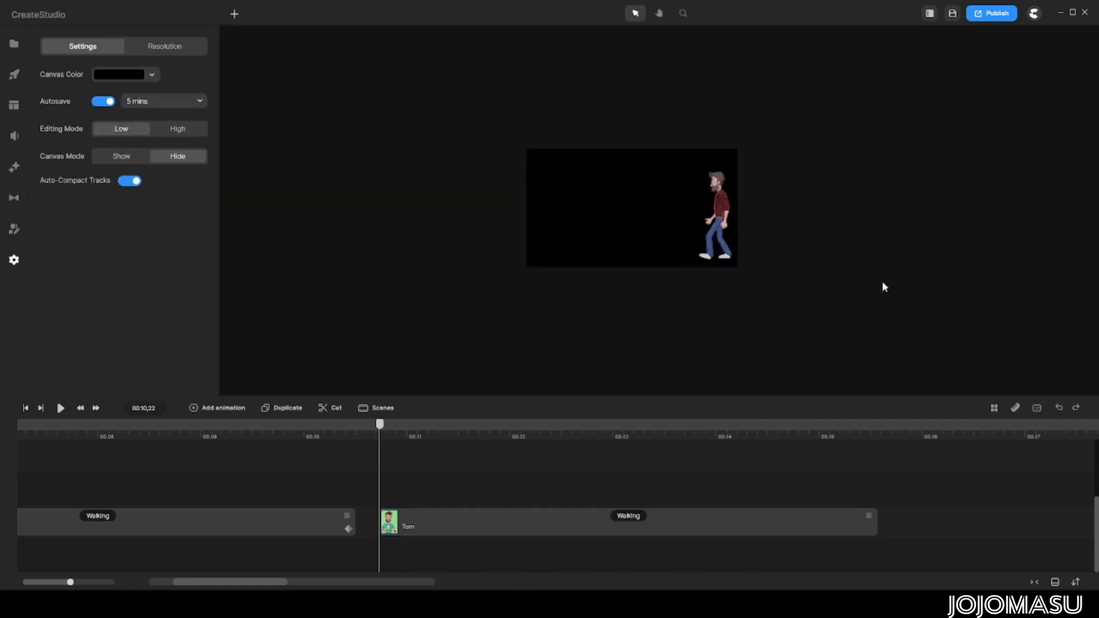
{"action": "left_click", "coordinate": [500, 531]}
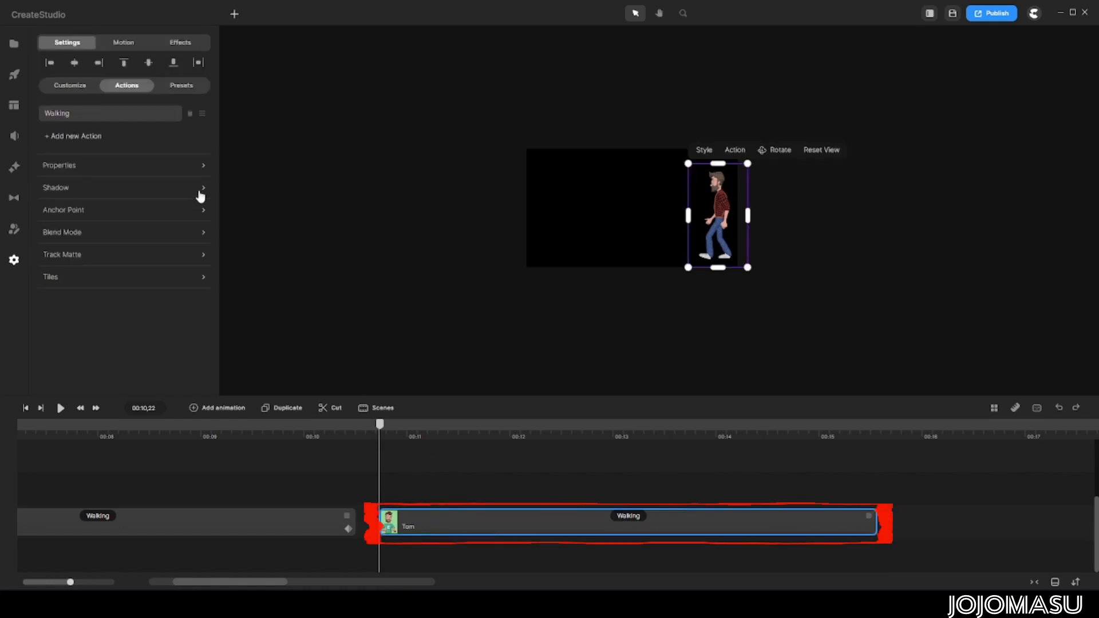
{"action": "left_click", "coordinate": [126, 45]}
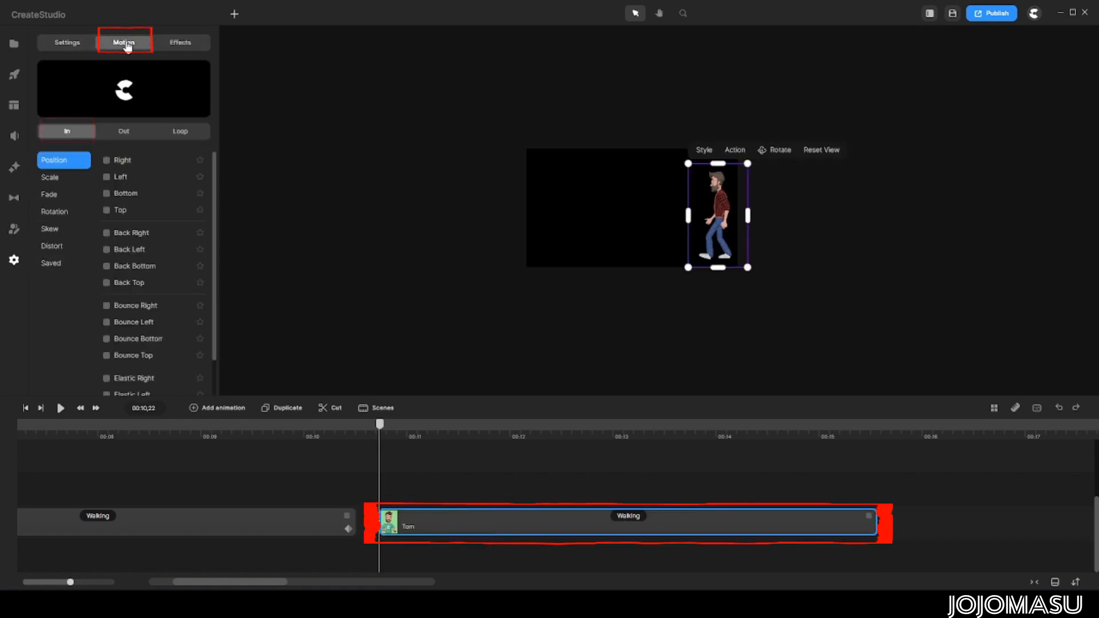
{"action": "left_click", "coordinate": [107, 177]}
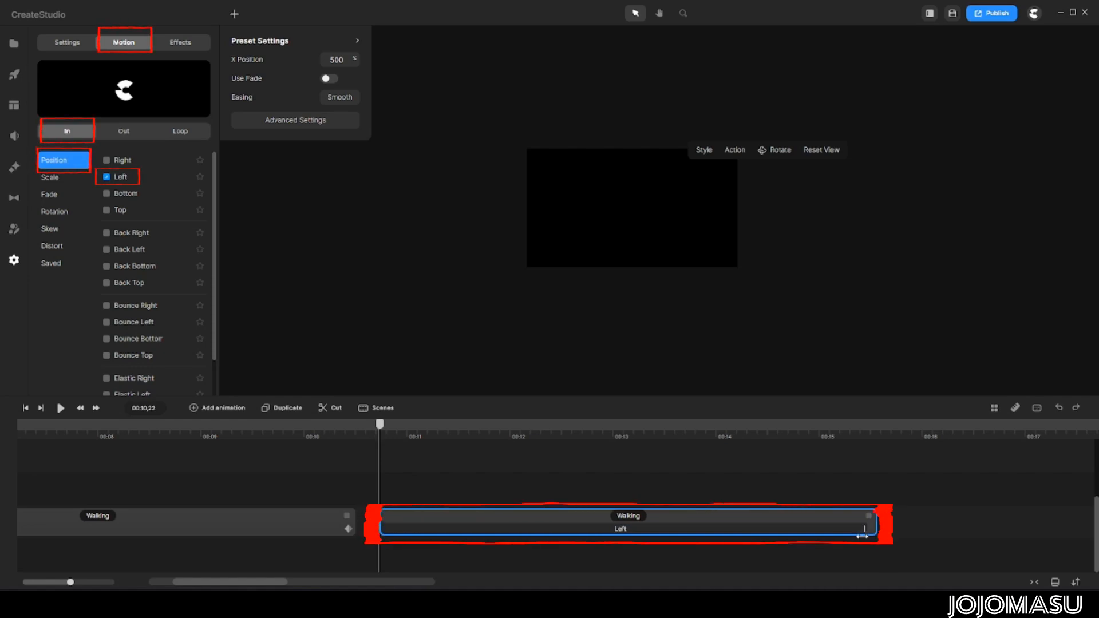
{"action": "mouse_move", "coordinate": [863, 536]}
{"action": "left_mouse_down"}
{"action": "mouse_move", "coordinate": [478, 529]}
{"action": "mouse_move", "coordinate": [866, 536]}
{"action": "left_mouse_up"}
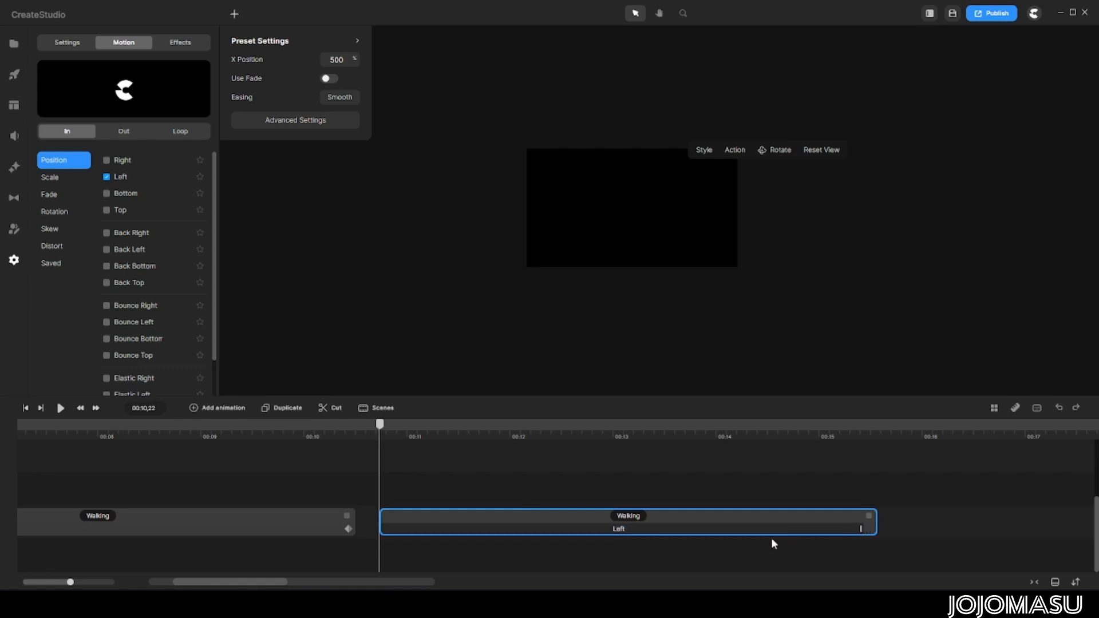
{"action": "left_click_drag", "start_coordinate": [718, 532], "coordinate": [725, 532]}
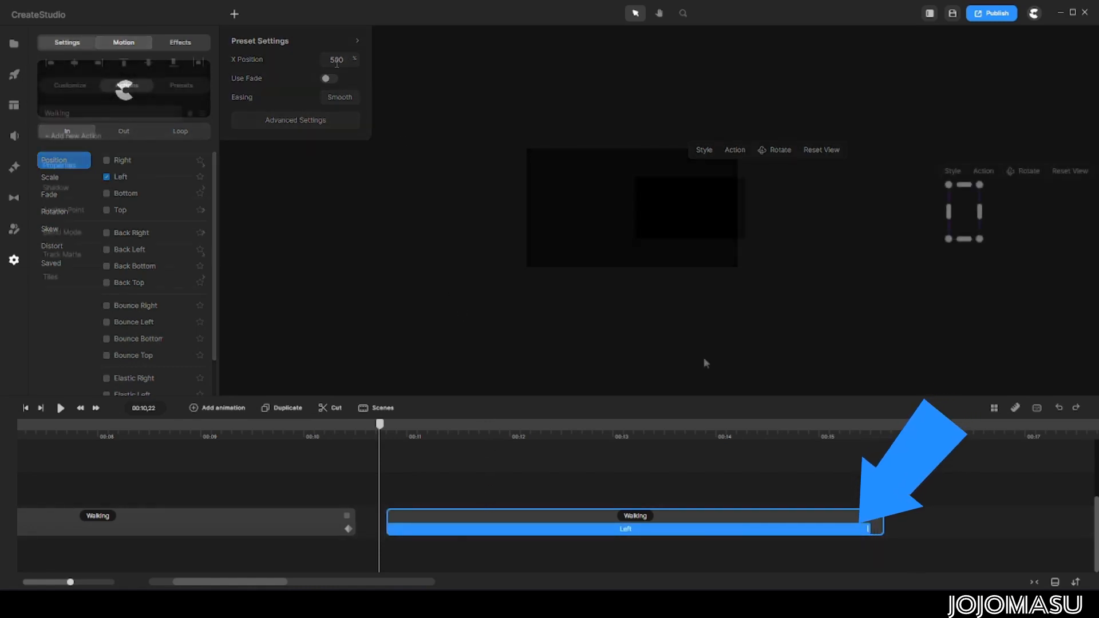
- Set the Left motion's X Position to 56% so Tom starts just outside the canvas's right edge
{"action": "left_click_drag", "start_coordinate": [379, 424], "coordinate": [403, 427]}
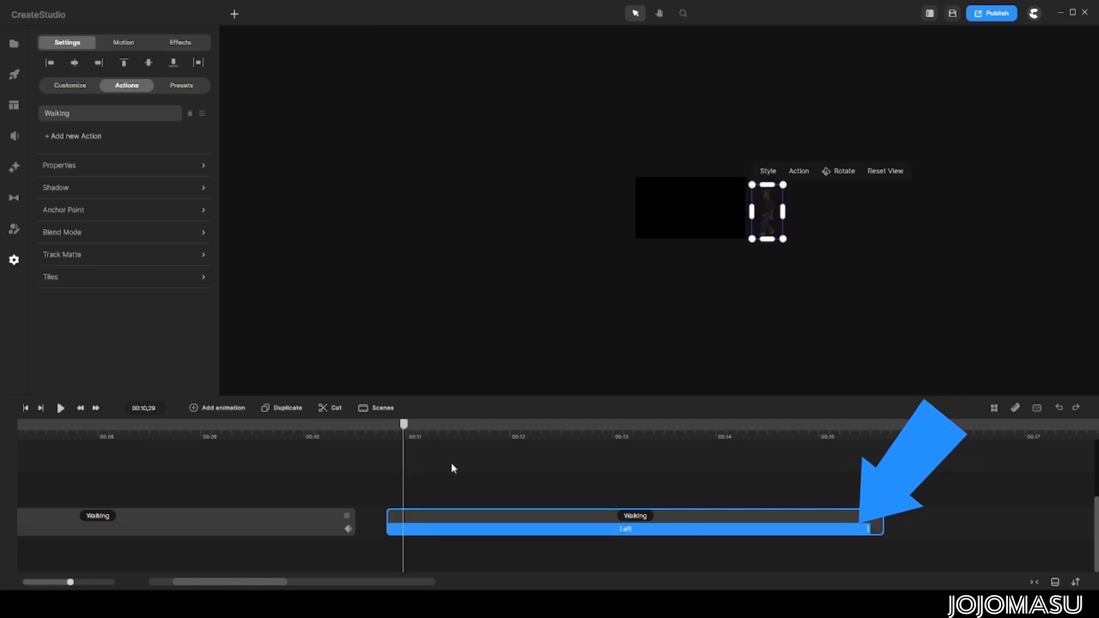
{"action": "left_click", "coordinate": [451, 529]}
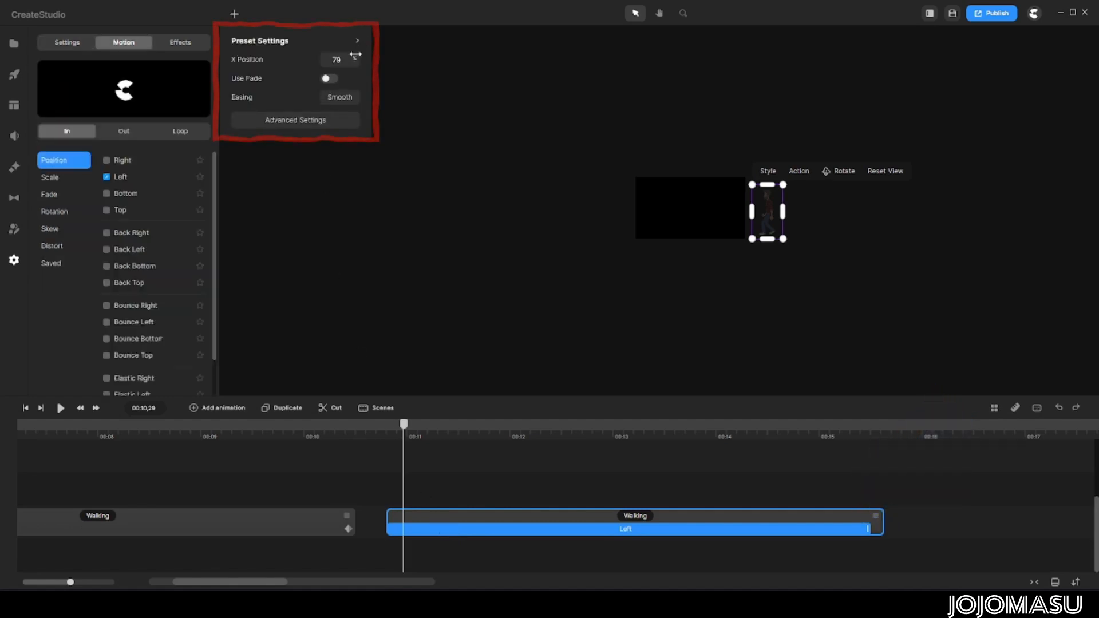
{"action": "left_click_drag", "start_coordinate": [404, 427], "coordinate": [399, 428]}
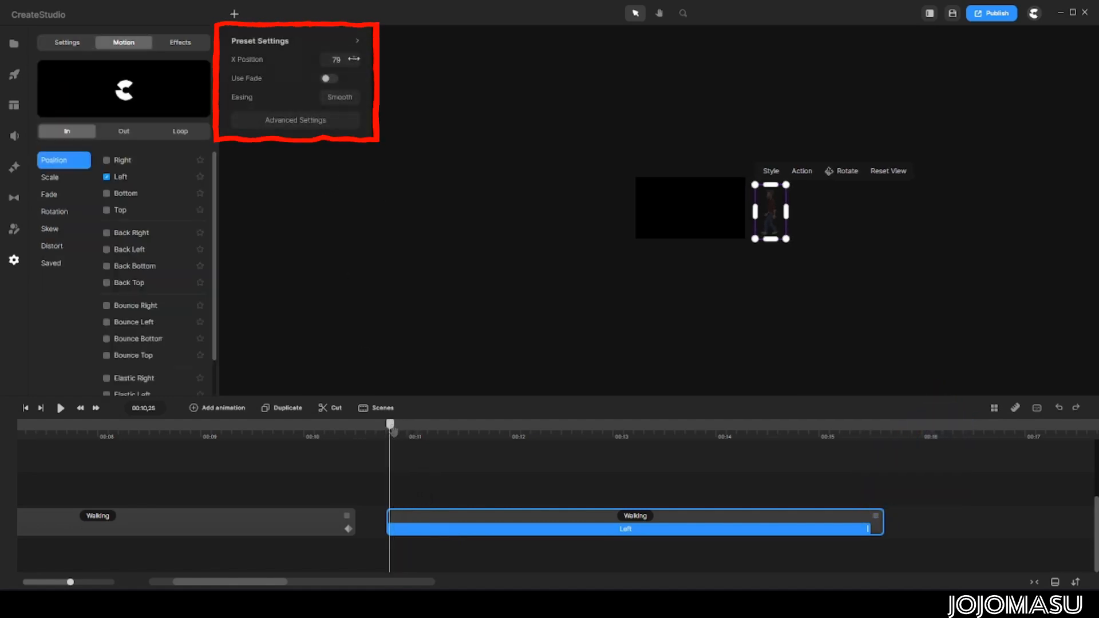
{"action": "double_click", "coordinate": [338, 60]}
{"action": "type", "text": "41"}
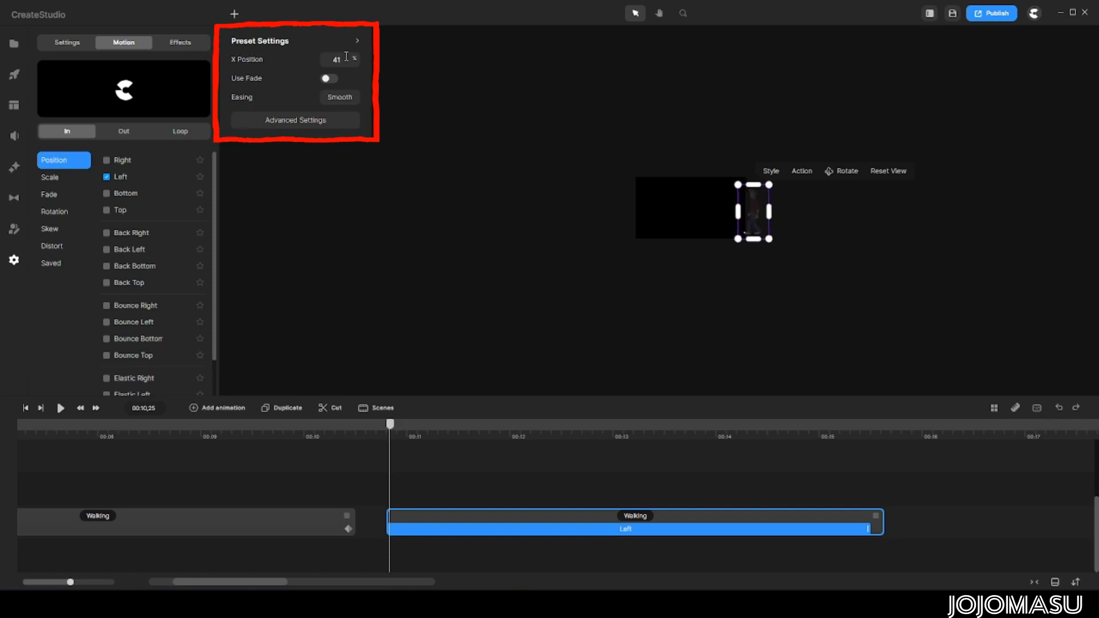
{"action": "left_click_drag", "start_coordinate": [346, 56], "coordinate": [350, 56]}
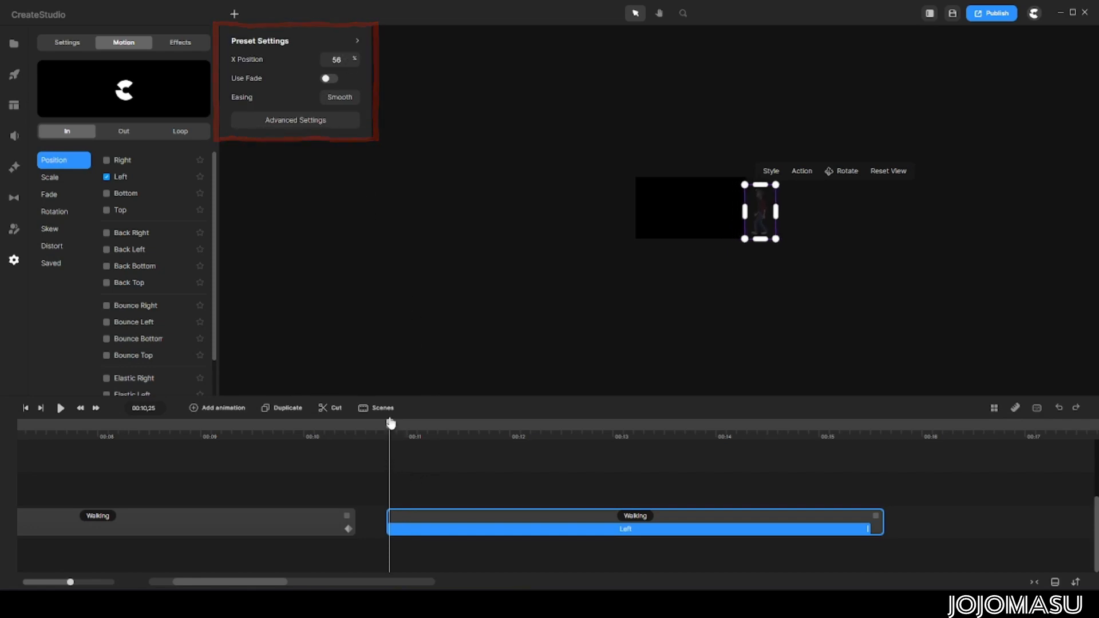
- At 00:15,17, near the end of the third clip, place Tom just outside the canvas's left edge
{"action": "left_click_drag", "start_coordinate": [391, 423], "coordinate": [862, 475]}
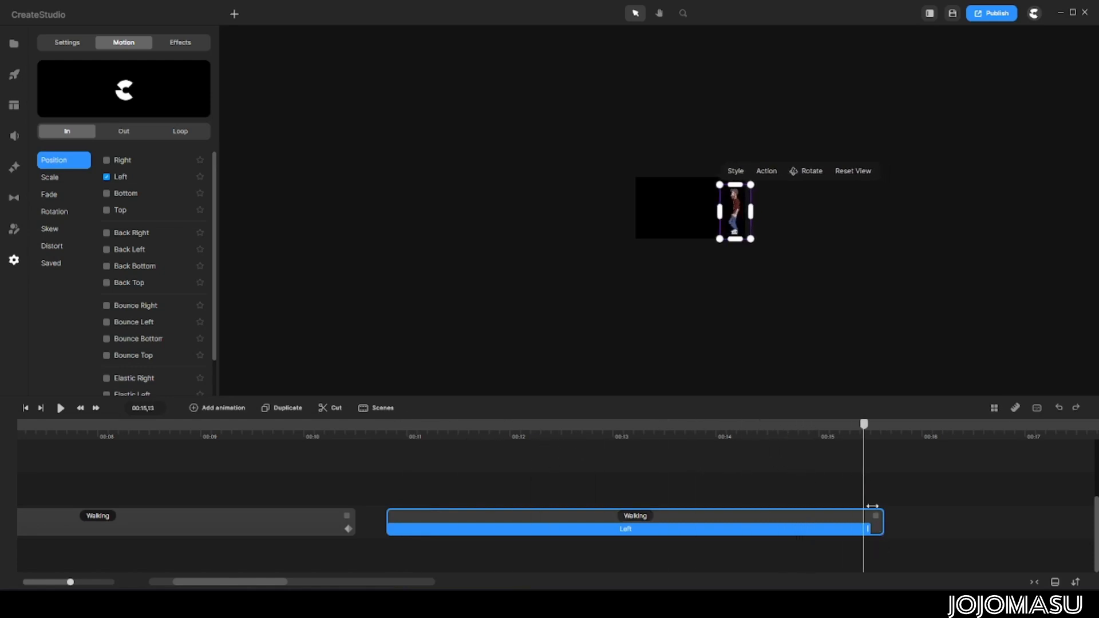
{"action": "left_click_drag", "start_coordinate": [864, 431], "coordinate": [878, 431]}
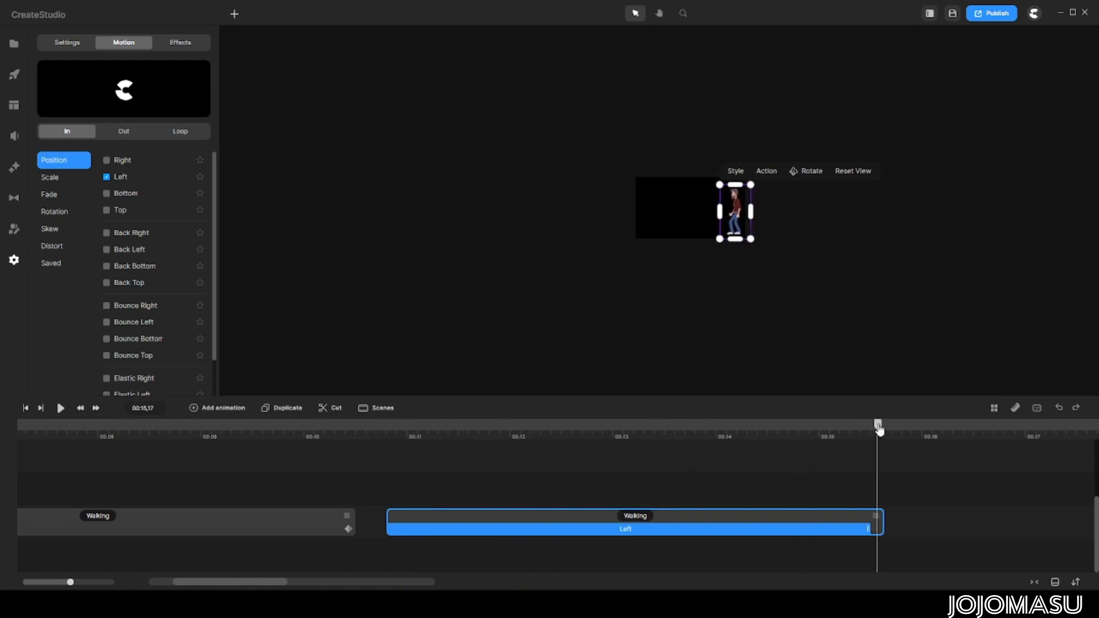
{"action": "left_click_drag", "start_coordinate": [740, 229], "coordinate": [619, 224]}
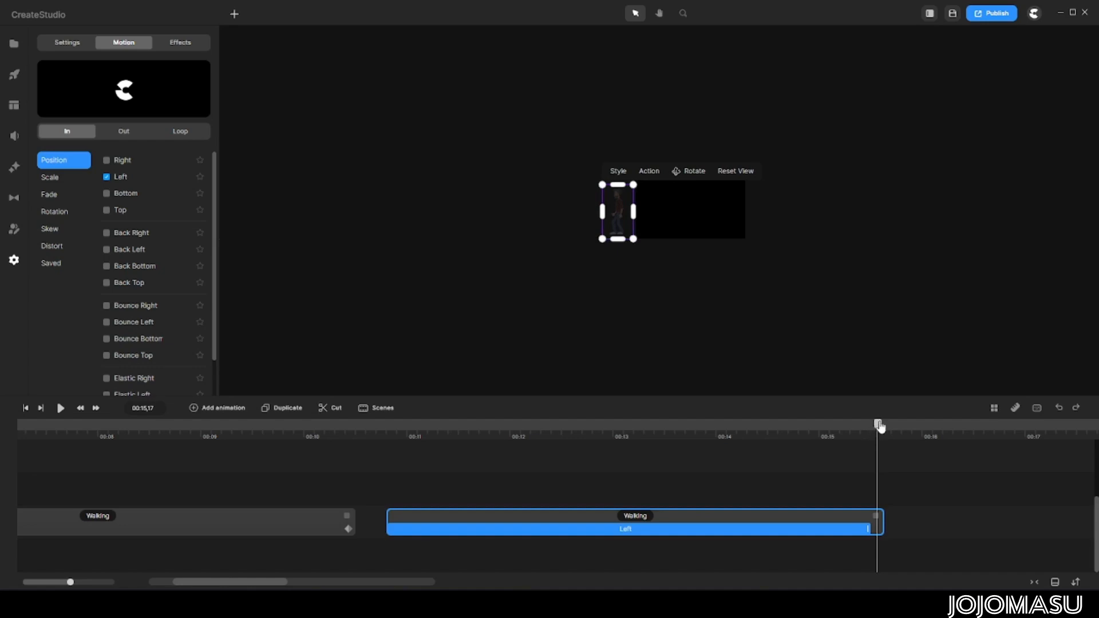
- At the start of the third clip, set the Left motion's X Position to 313% so Tom begins outside the canvas's right edge
{"action": "left_click_drag", "start_coordinate": [880, 427], "coordinate": [391, 452]}
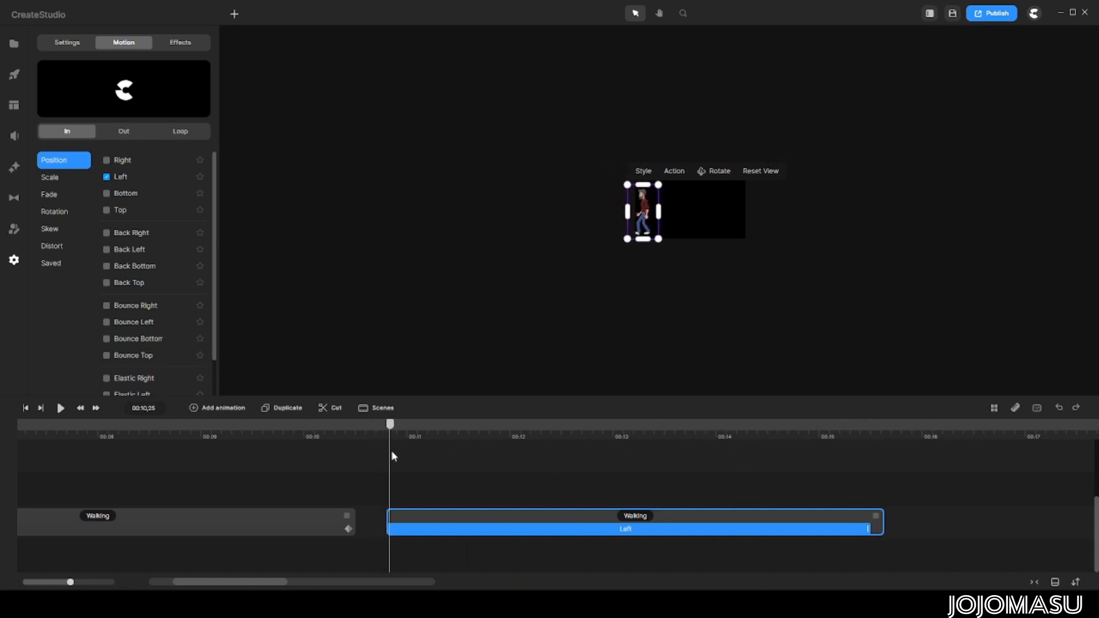
{"action": "left_click", "coordinate": [394, 534]}
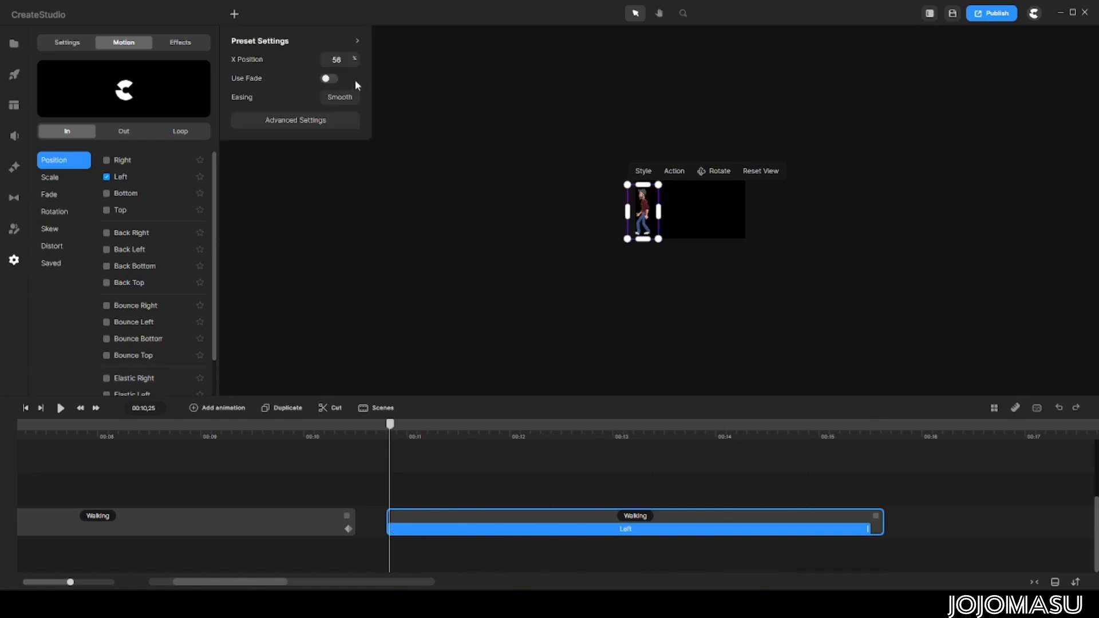
{"action": "left_click_drag", "start_coordinate": [374, 60], "coordinate": [414, 66]}
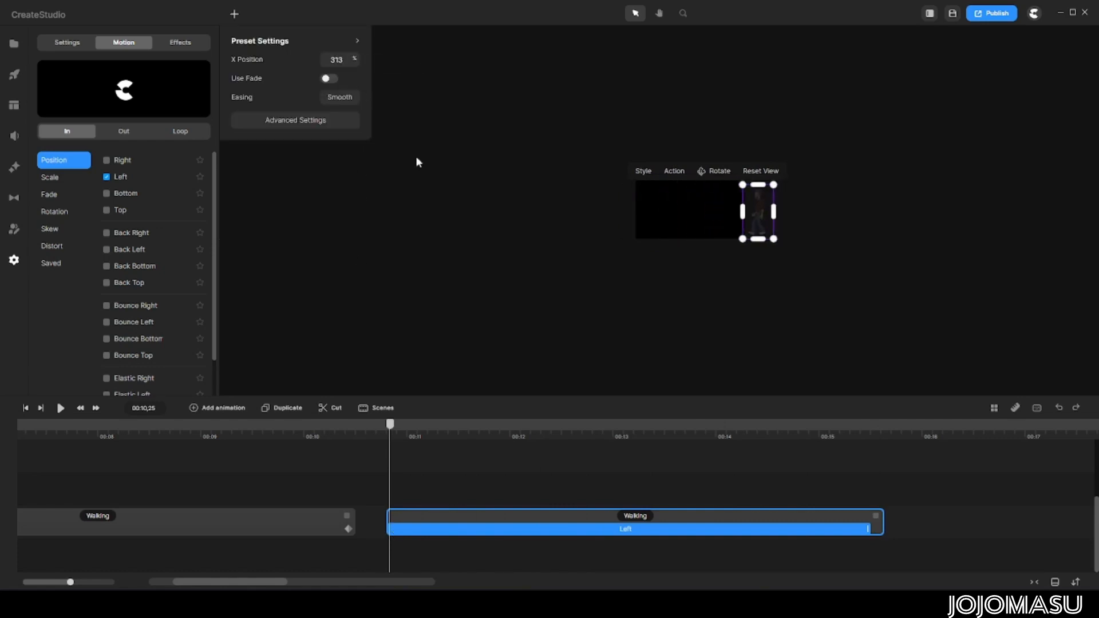
- Set the Left motion's easing to Linear
{"action": "left_click_drag", "start_coordinate": [399, 429], "coordinate": [464, 506]}
{"action": "left_click", "coordinate": [475, 536]}
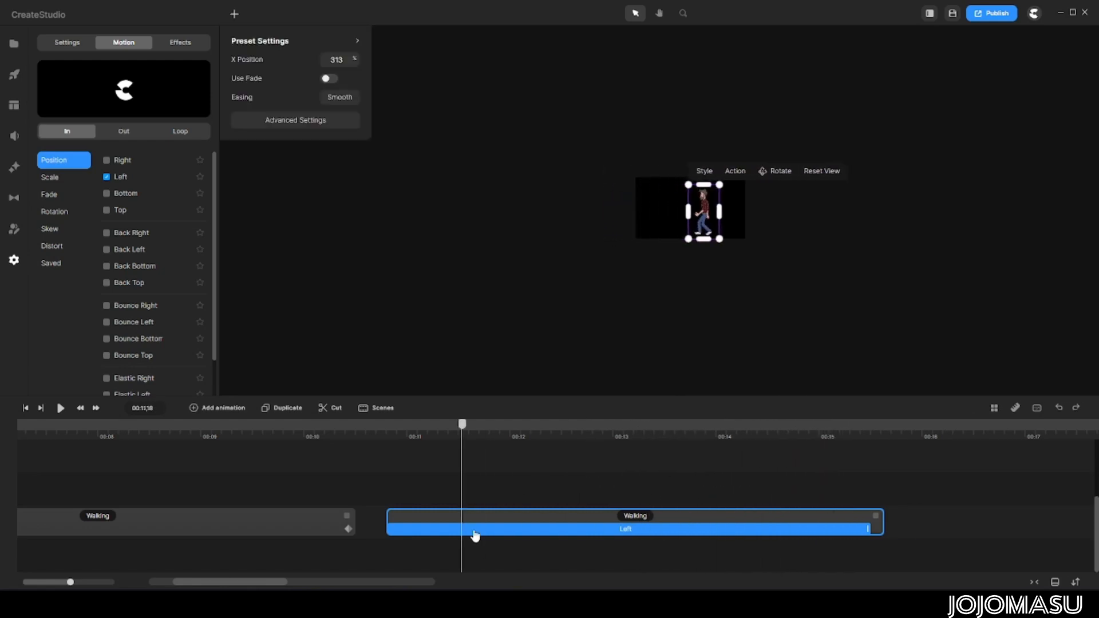
{"action": "left_click", "coordinate": [340, 99]}
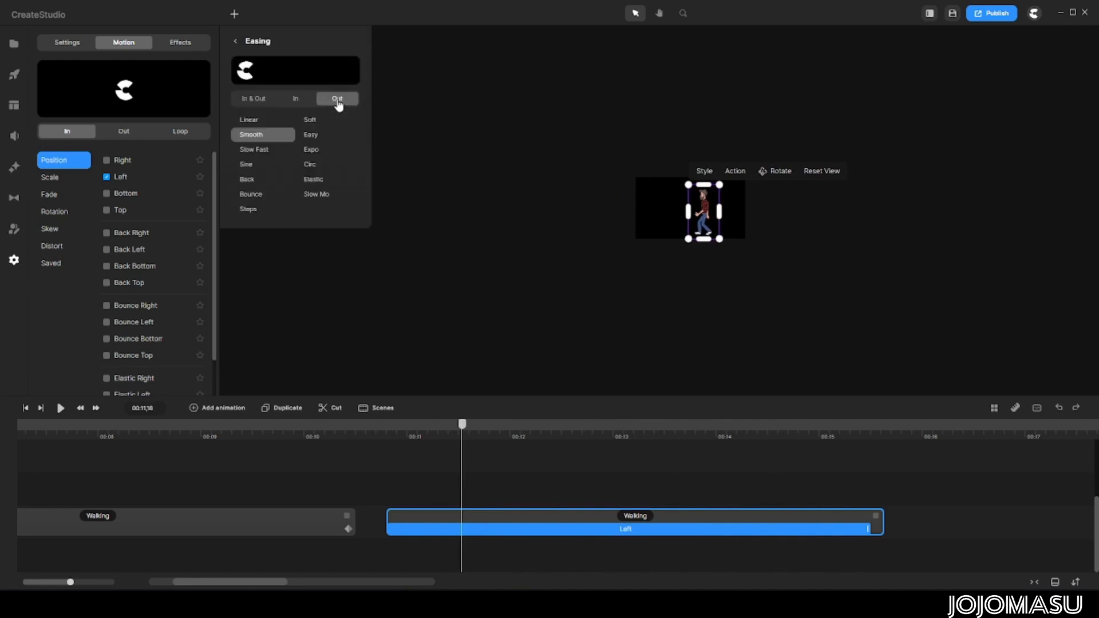
{"action": "left_click", "coordinate": [251, 122]}
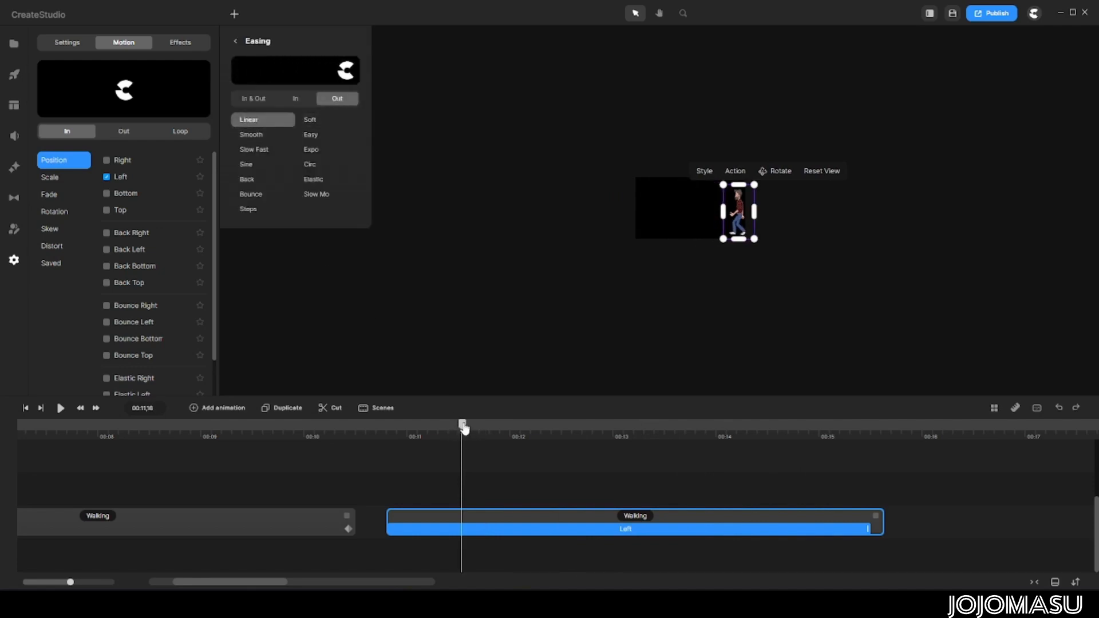
- Check Tom's position at the end of the third clip and play the walk from 00:10,23
{"action": "left_click_drag", "start_coordinate": [464, 428], "coordinate": [883, 476]}
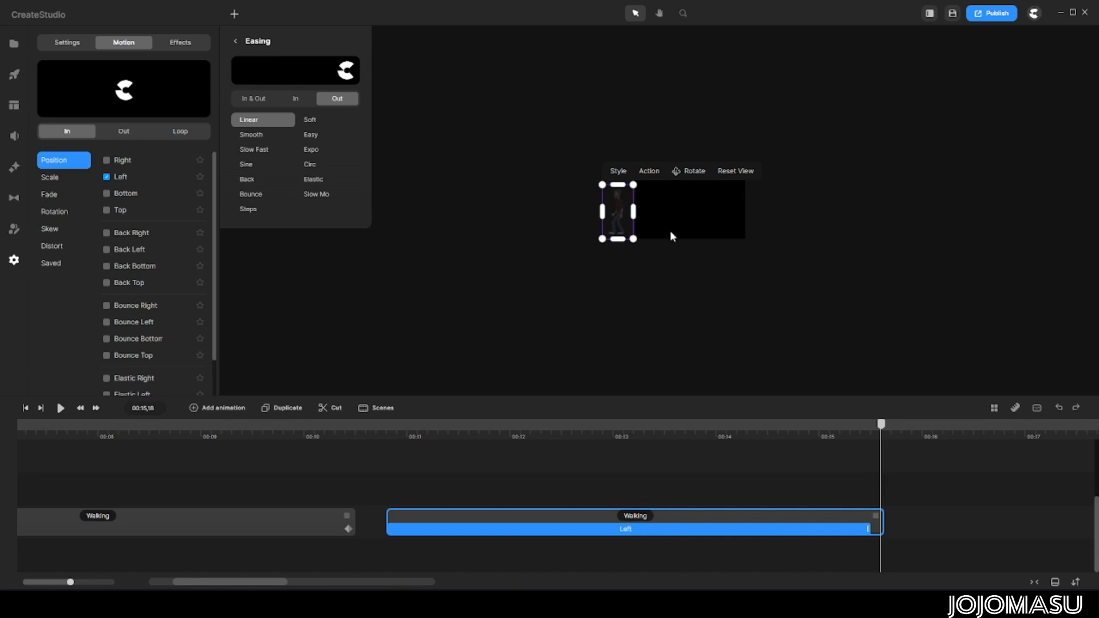
{"action": "left_click", "coordinate": [703, 280]}
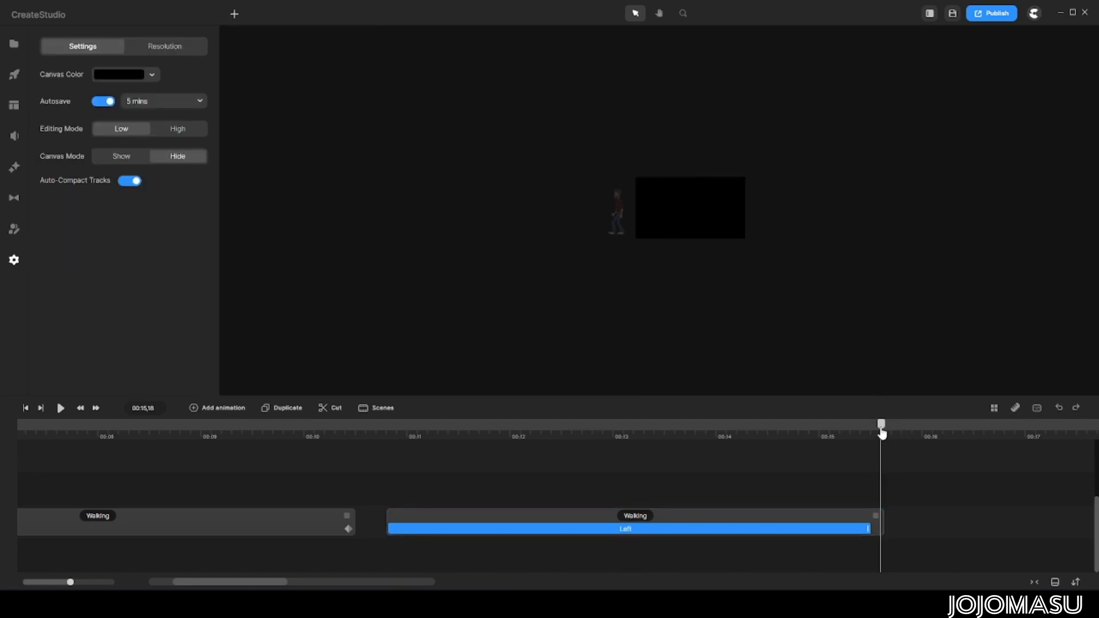
{"action": "left_click_drag", "start_coordinate": [882, 434], "coordinate": [397, 448]}
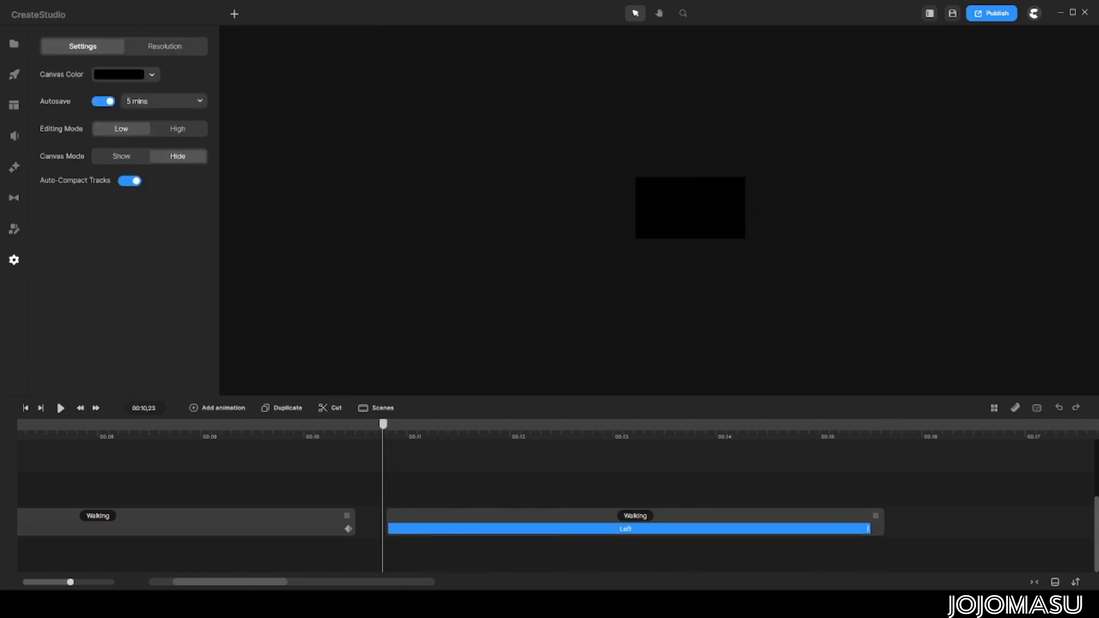
{"action": "left_click", "coordinate": [61, 409]}
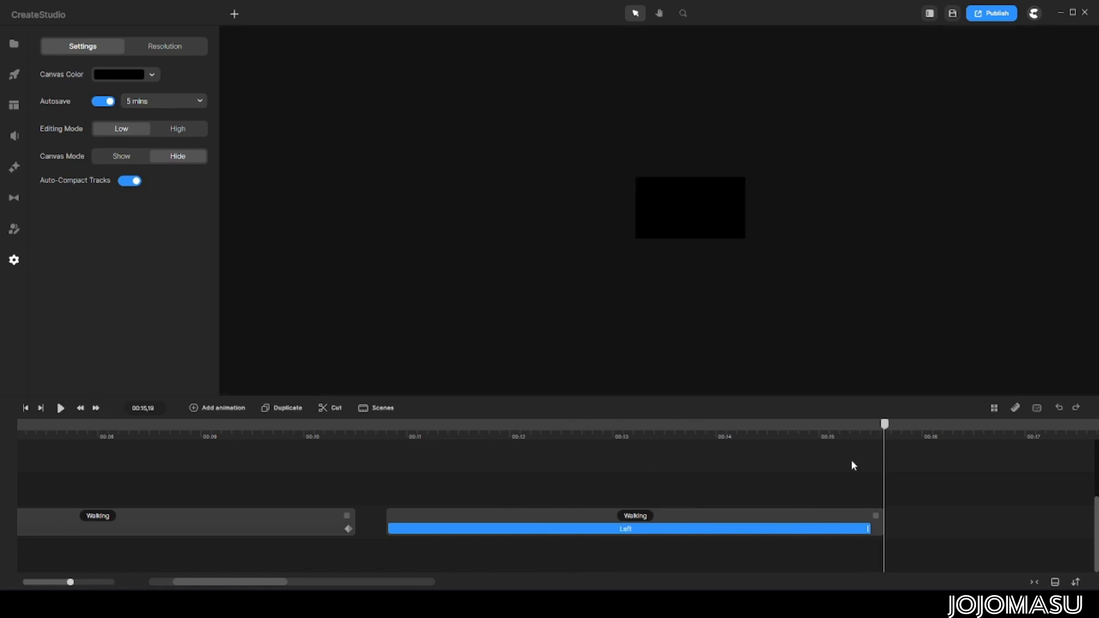
- Extend the third Walking clip and its Left motion to about 00:17,13 and preview the walk from 00:10,22
{"action": "left_click_drag", "start_coordinate": [882, 527], "coordinate": [1076, 513]}
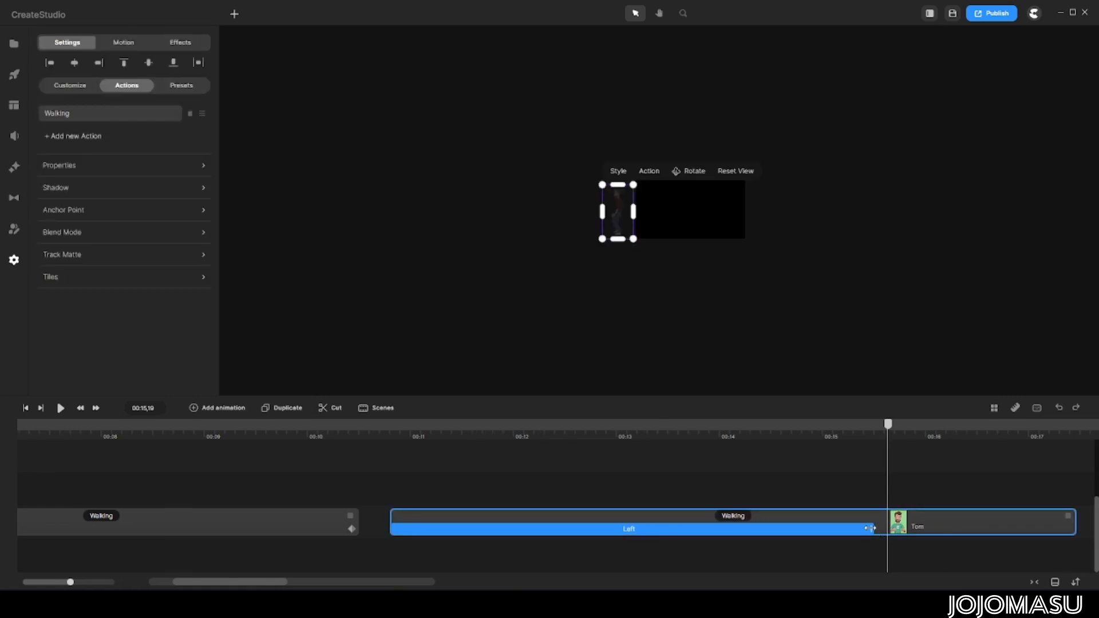
{"action": "left_click_drag", "start_coordinate": [871, 527], "coordinate": [1068, 528]}
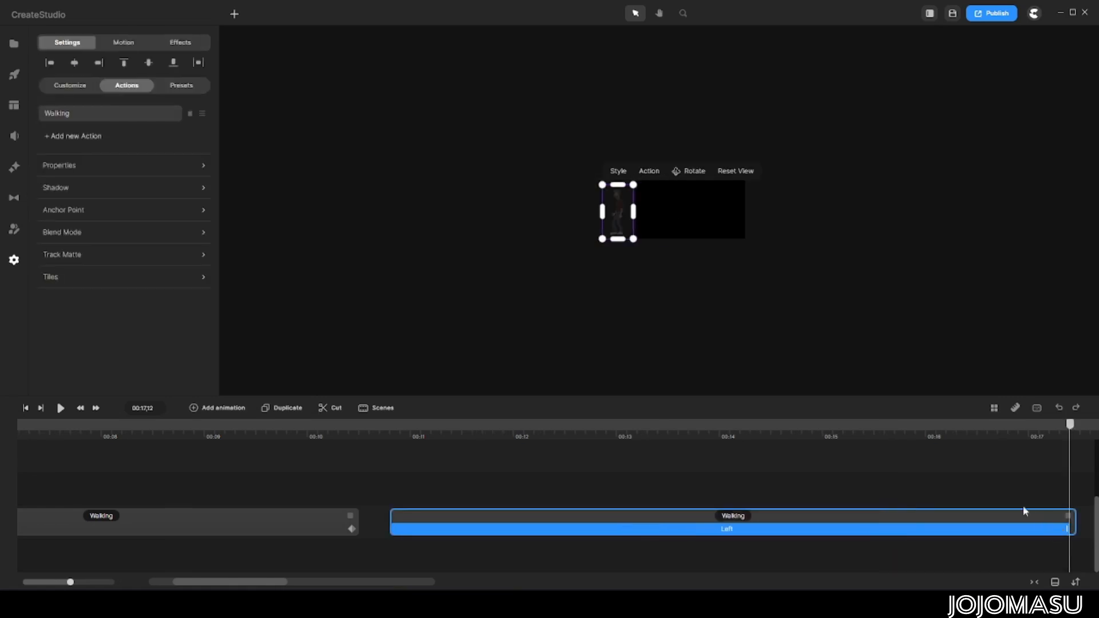
{"action": "left_click_drag", "start_coordinate": [1078, 425], "coordinate": [386, 467]}
{"action": "scroll", "coordinate": [708, 202], "scroll_direction": "up", "scroll_amount": 5}
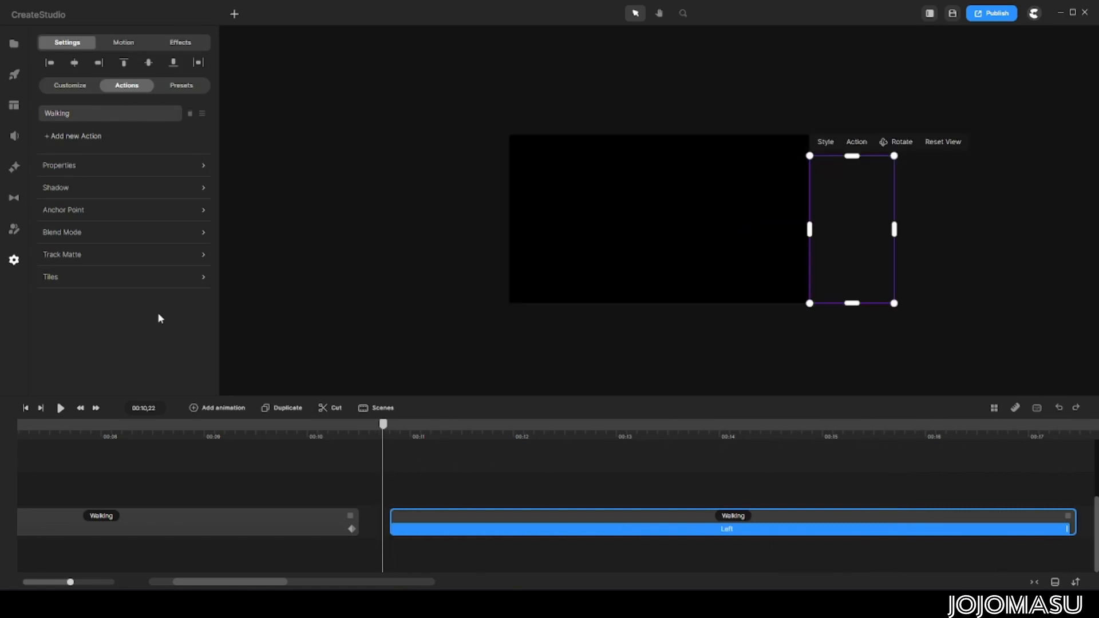
{"action": "left_click", "coordinate": [60, 408]}
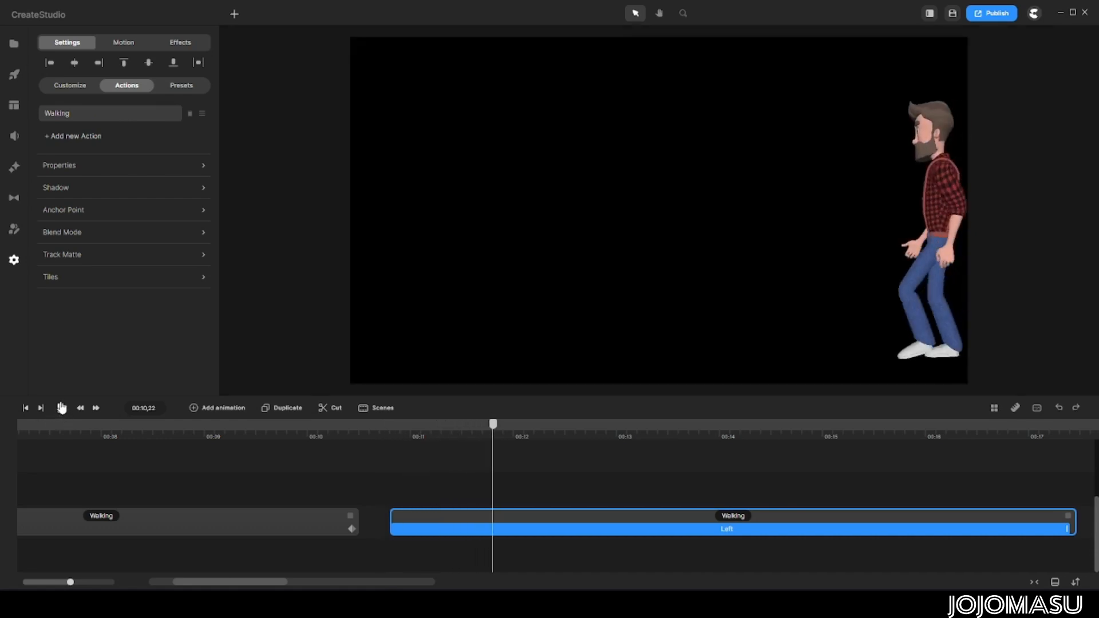